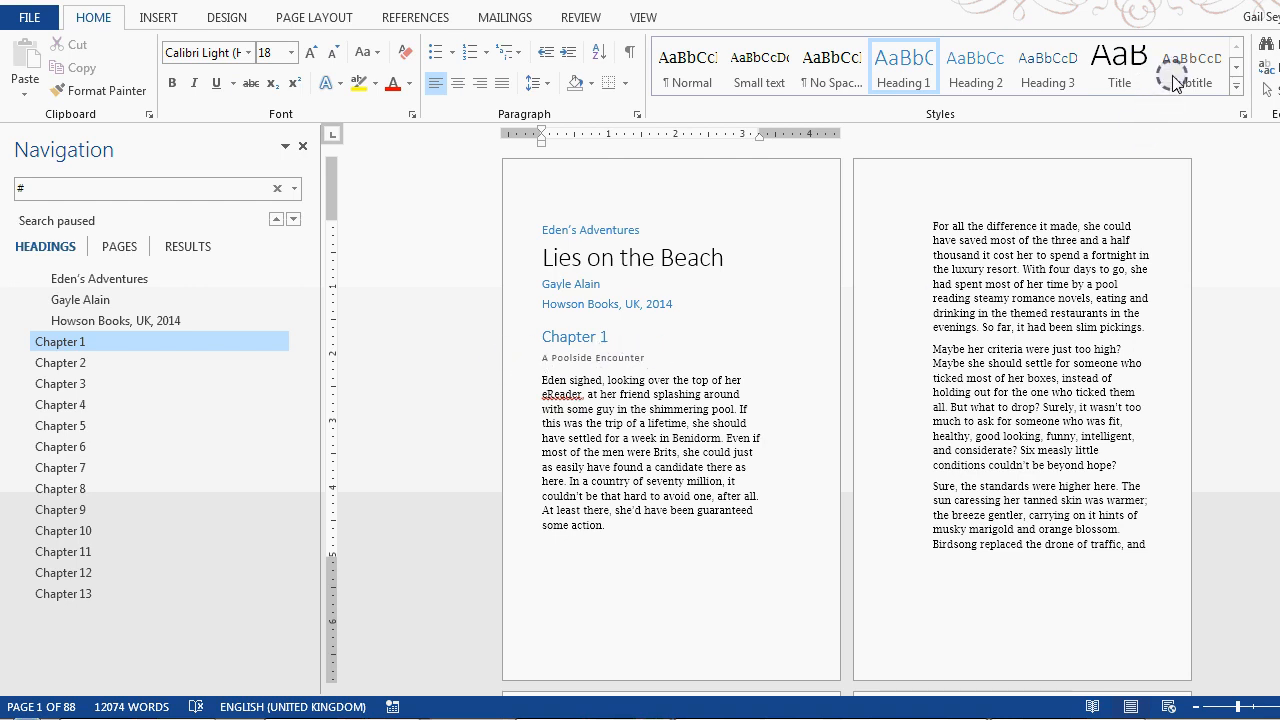
Insert a page break before the Chapter 1 heading so the chapter starts on its own page
click(545, 337)
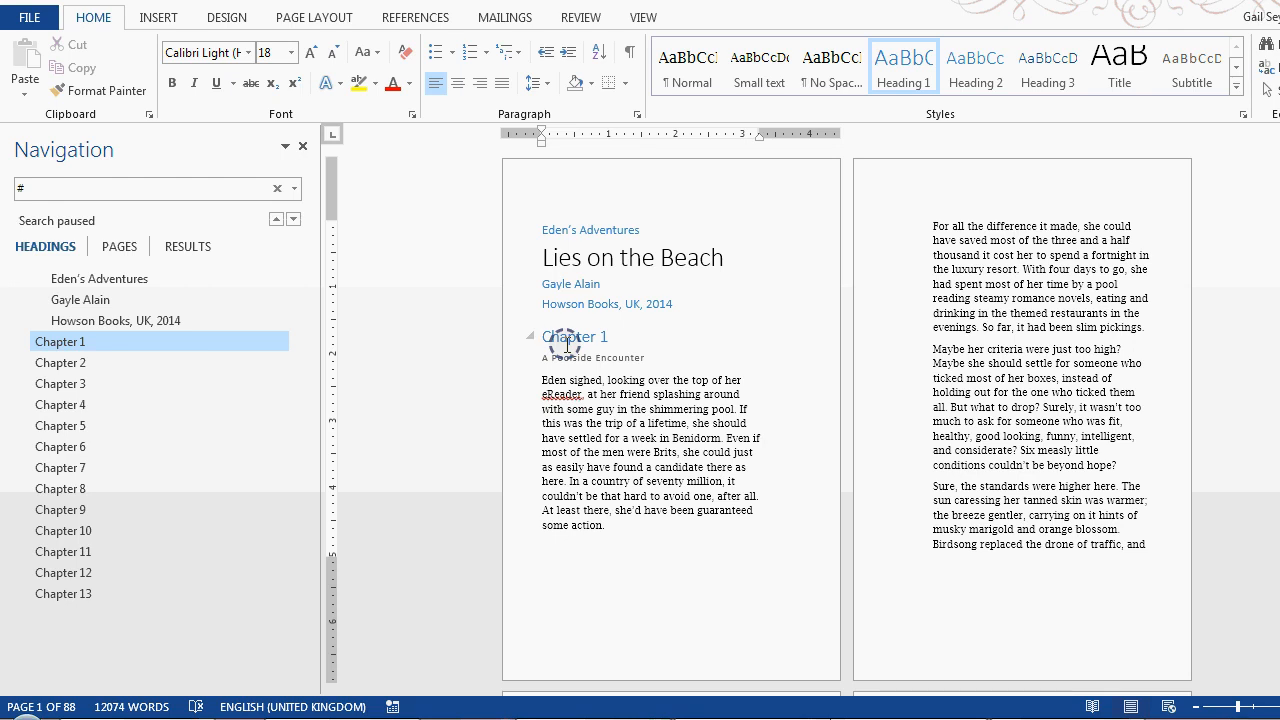
click(157, 17)
click(43, 90)
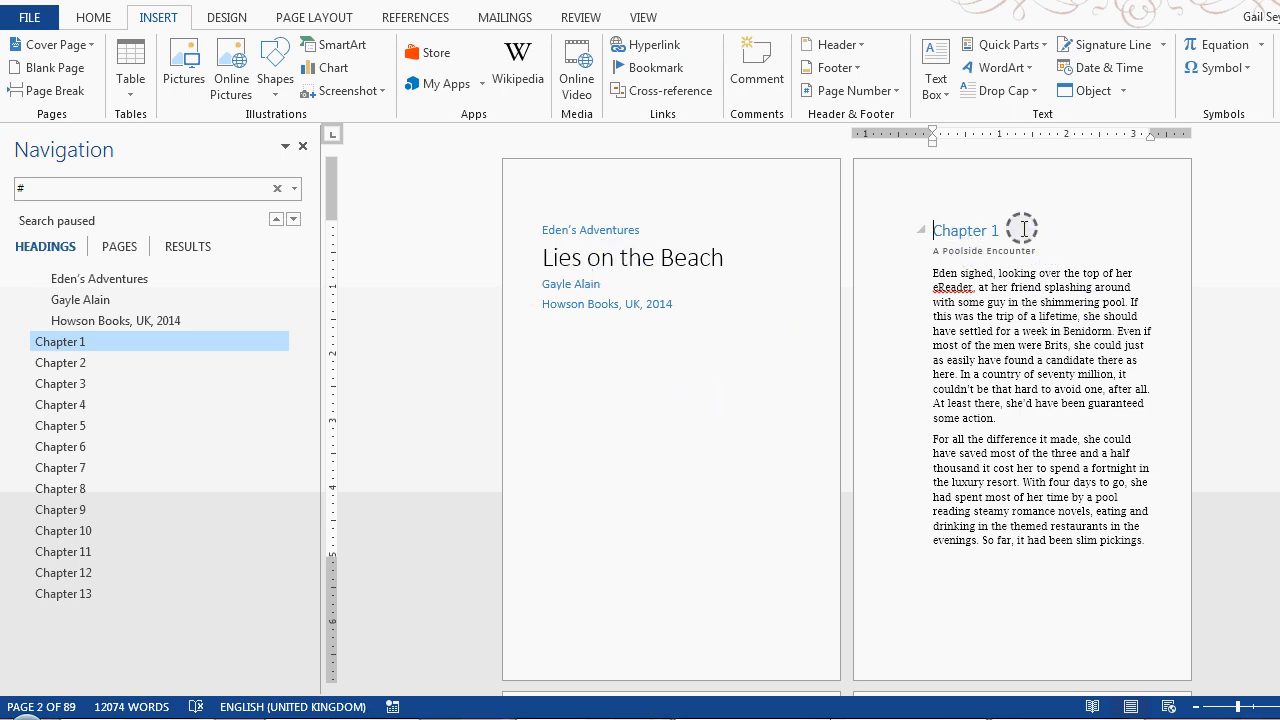
Modify the Heading 1 style so its font colour is Automatic
click(88, 18)
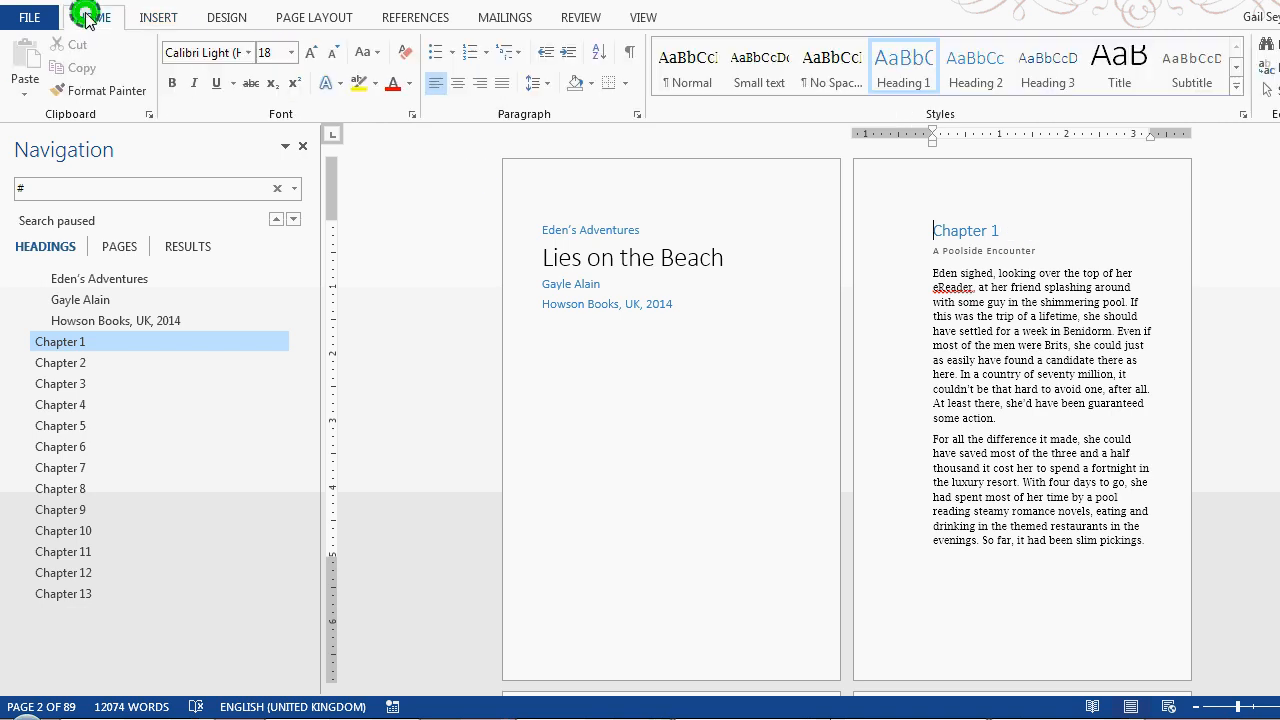
right_click(908, 60)
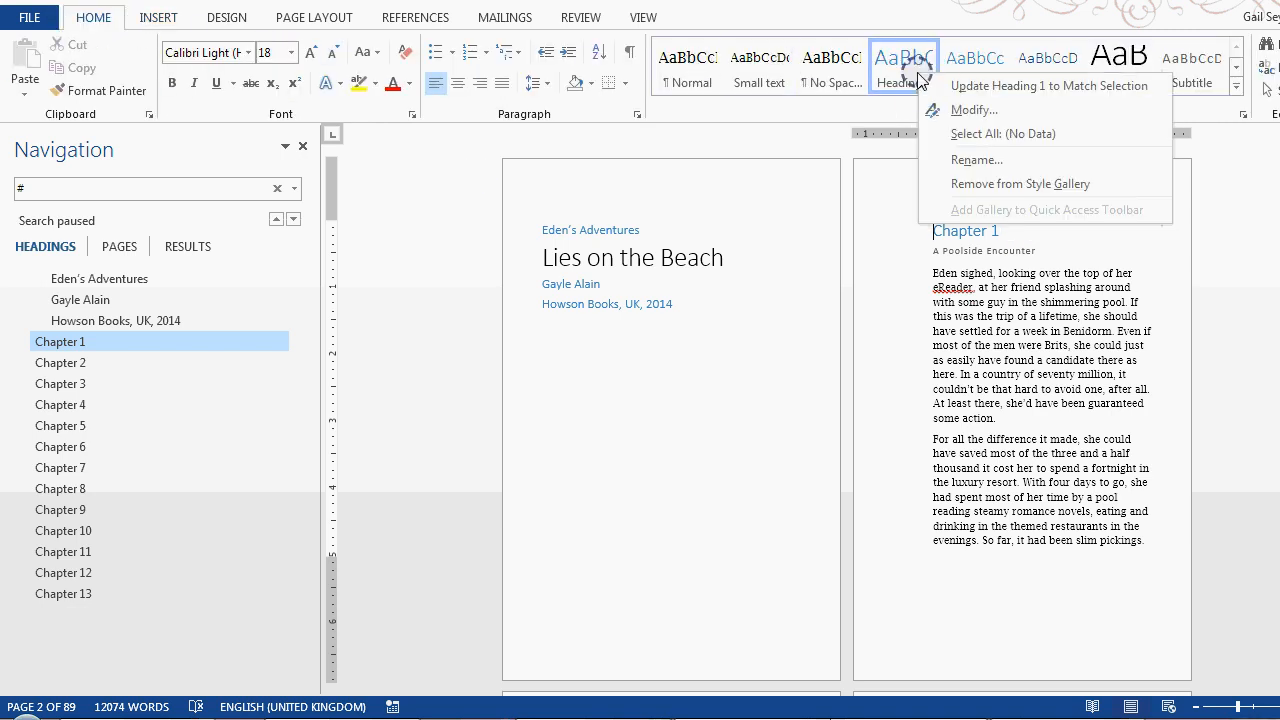
click(968, 112)
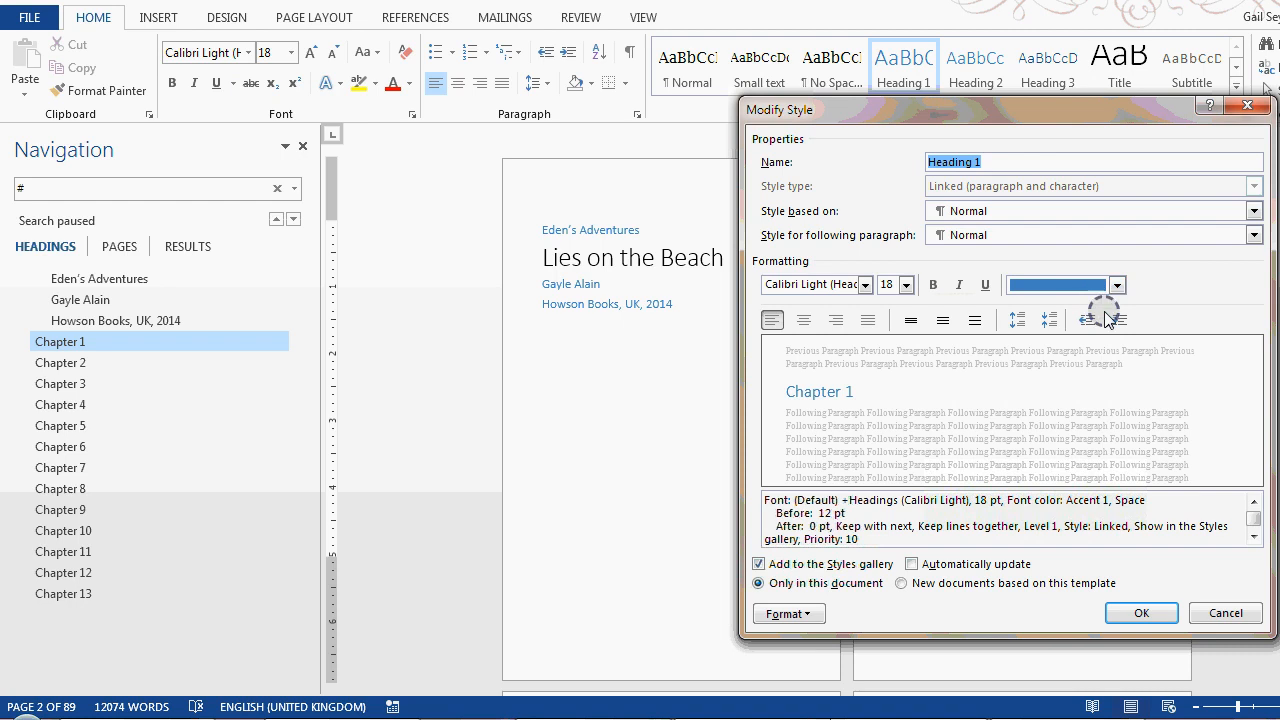
click(1117, 285)
click(1050, 307)
click(1142, 613)
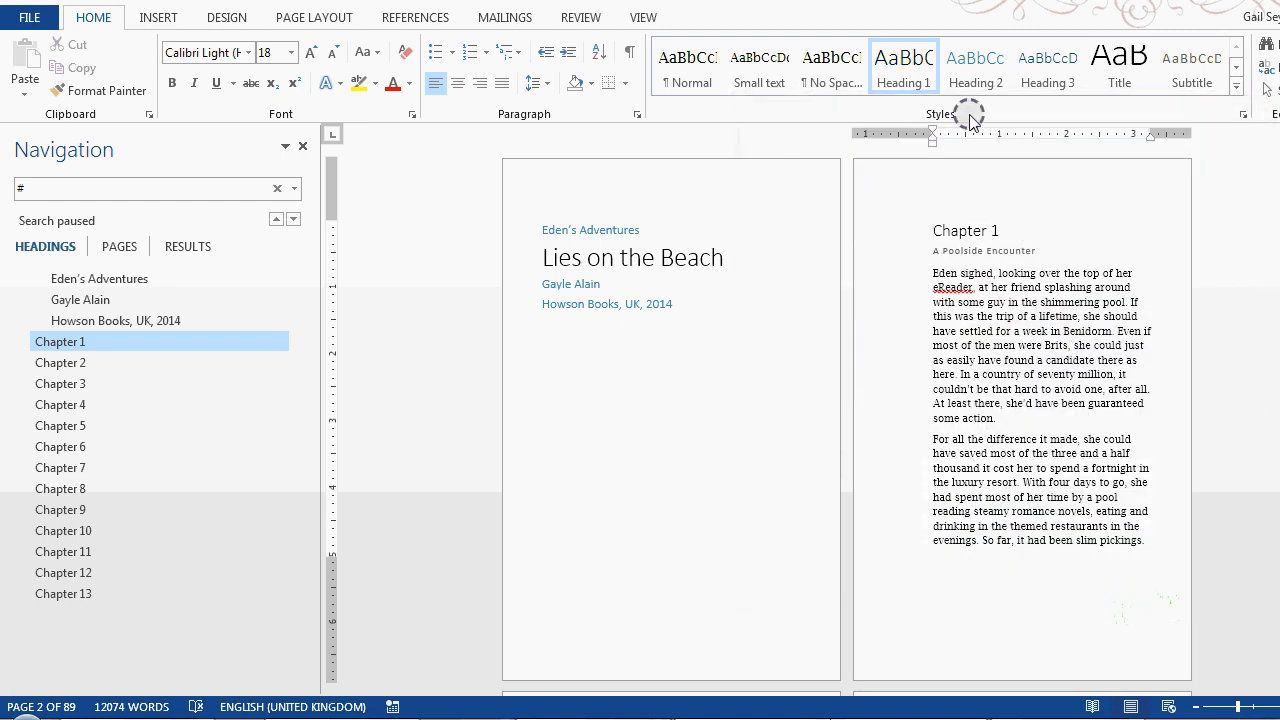
Apply Heading 2 to the Chapter 1 heading and modify that style's font colour to Automatic
click(976, 76)
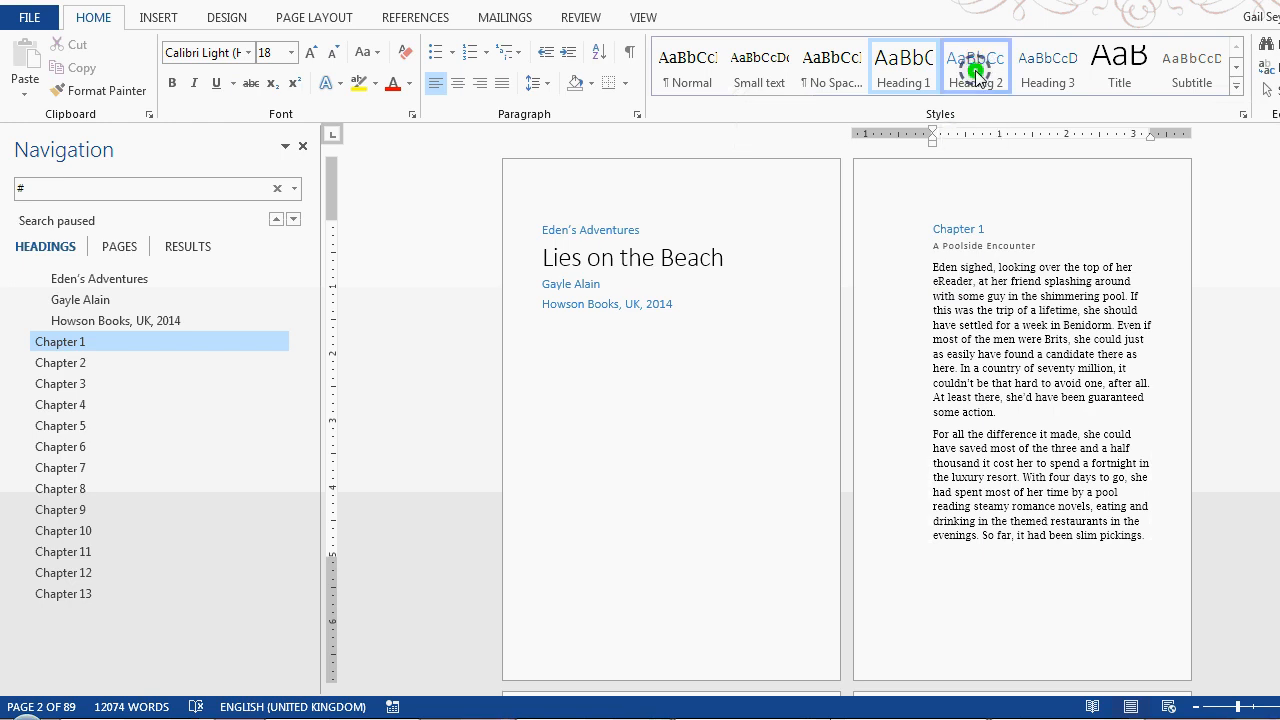
right_click(976, 76)
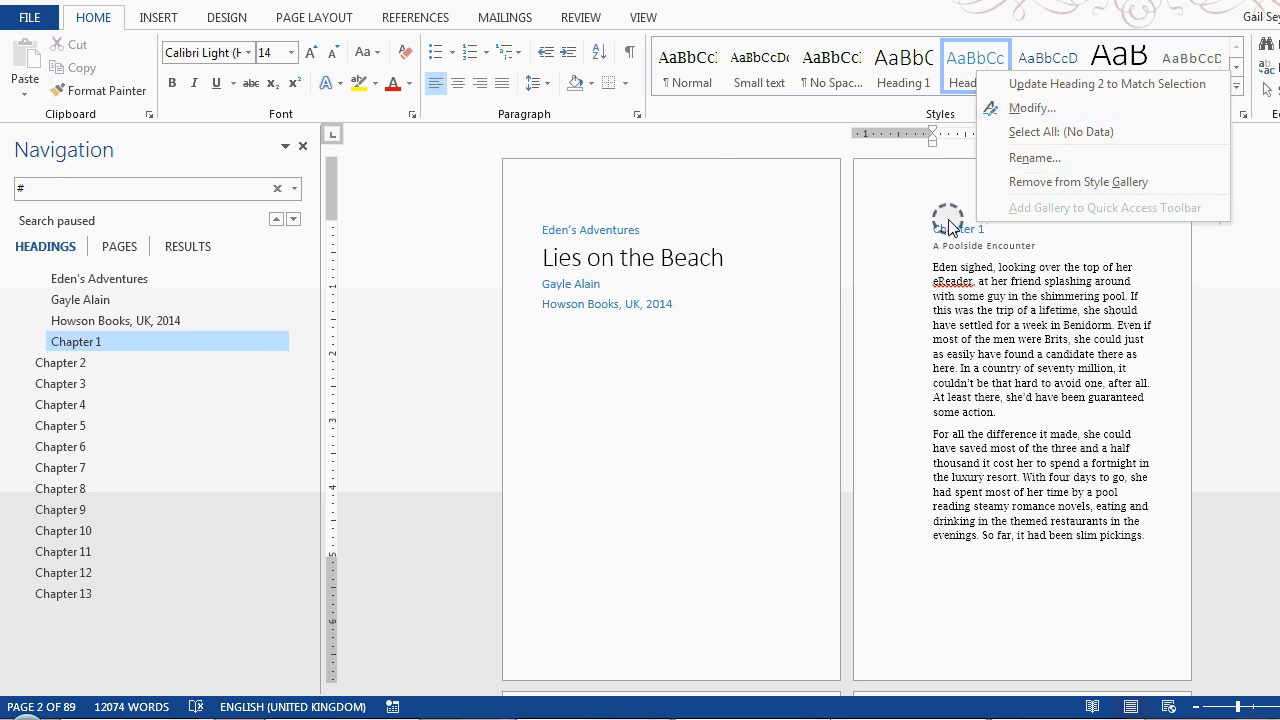
click(1033, 110)
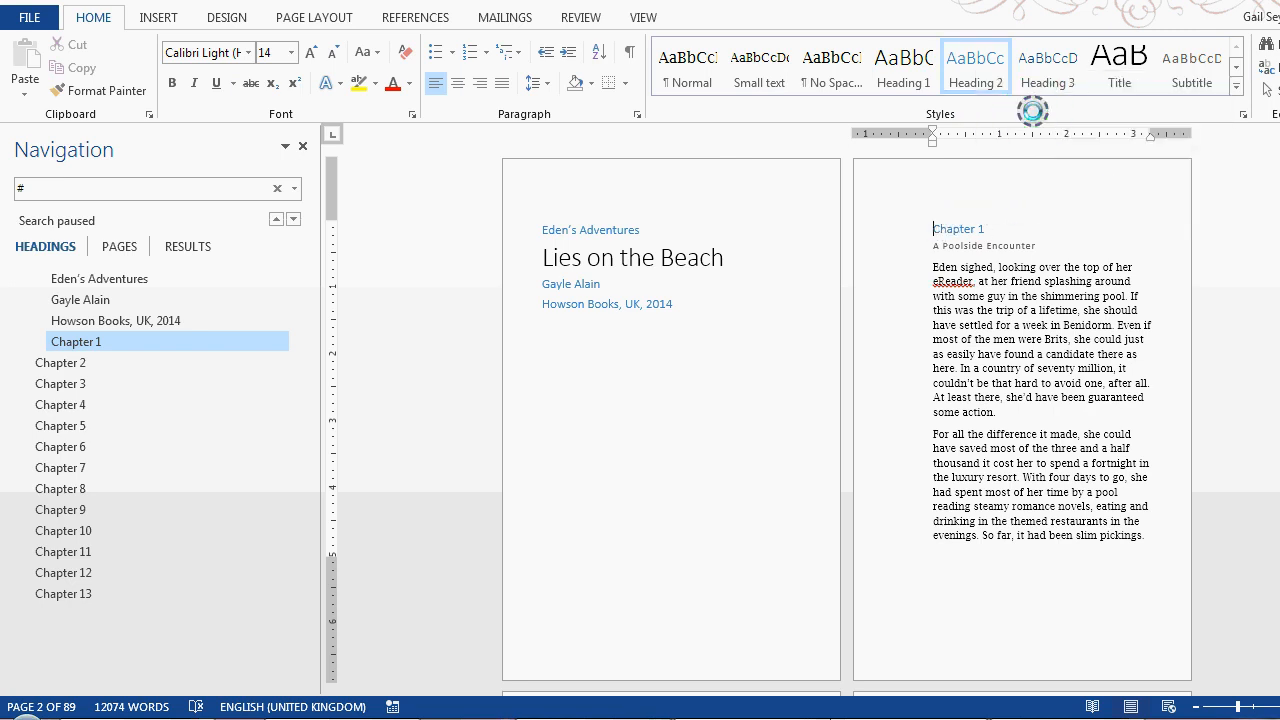
click(1062, 291)
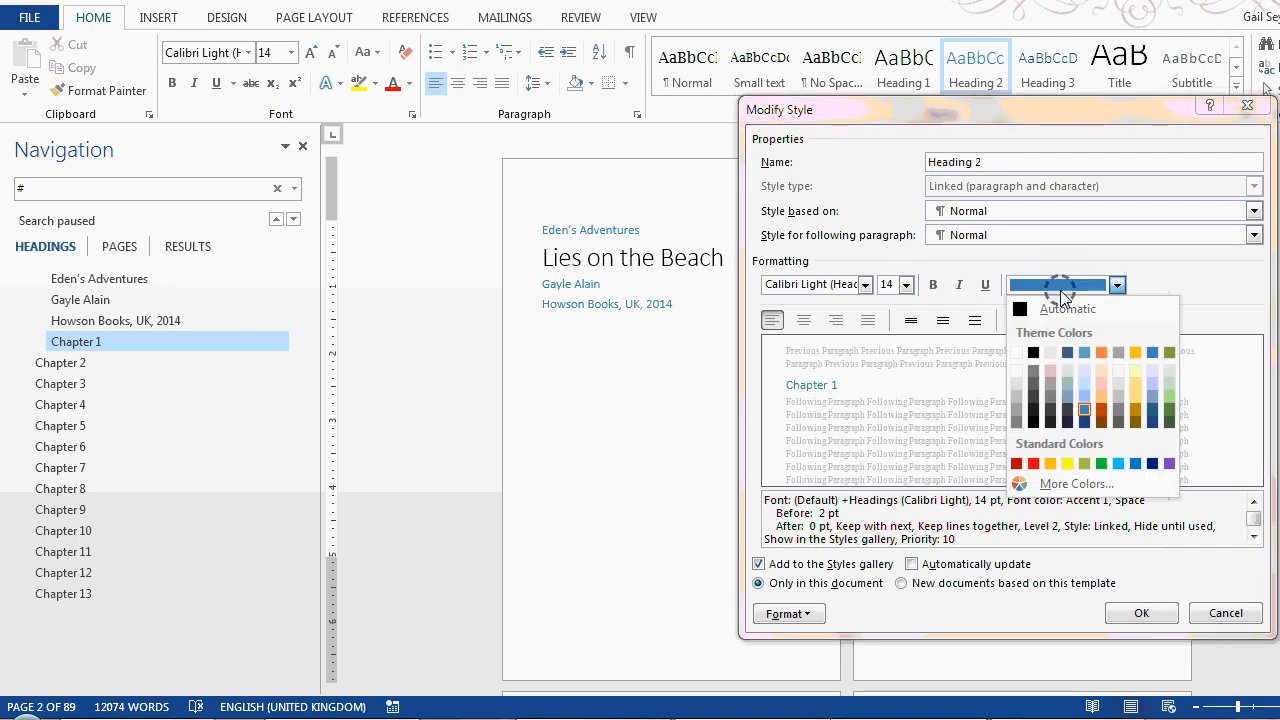
click(1062, 277)
click(1135, 613)
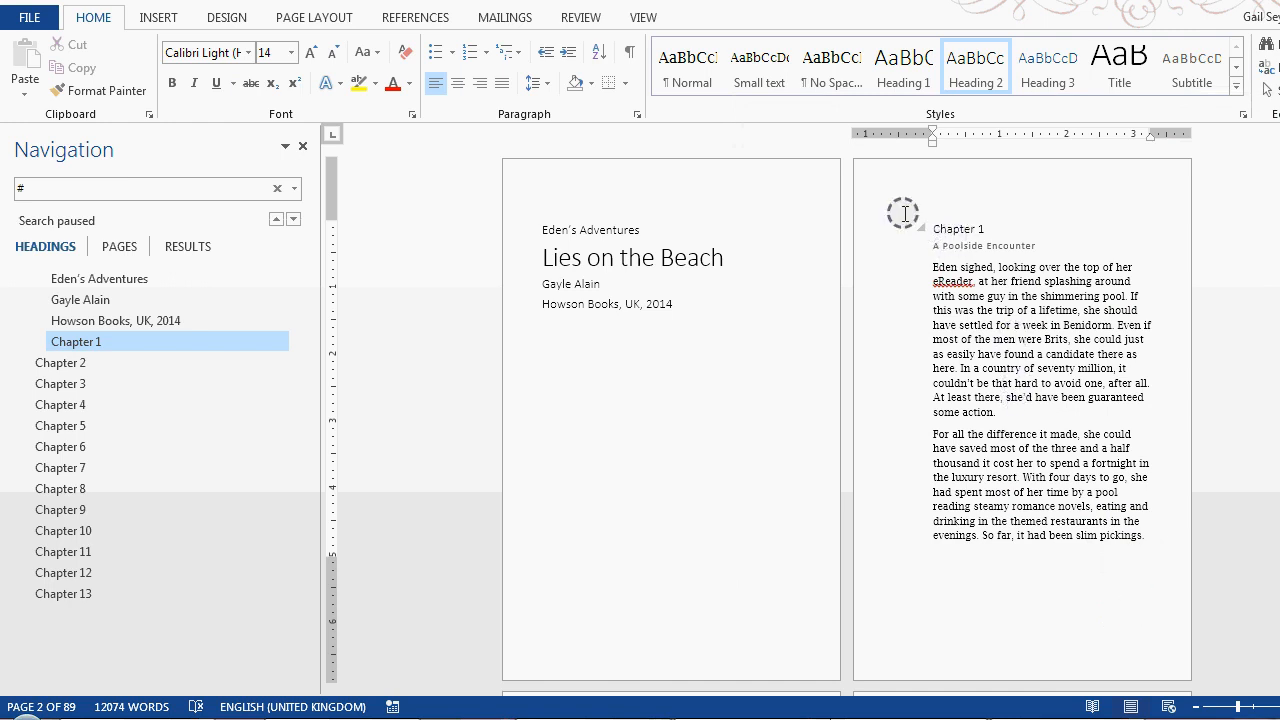
Apply the Normal style to the Chapter 1 heading and review that style's formatting settings
click(692, 68)
right_click(696, 78)
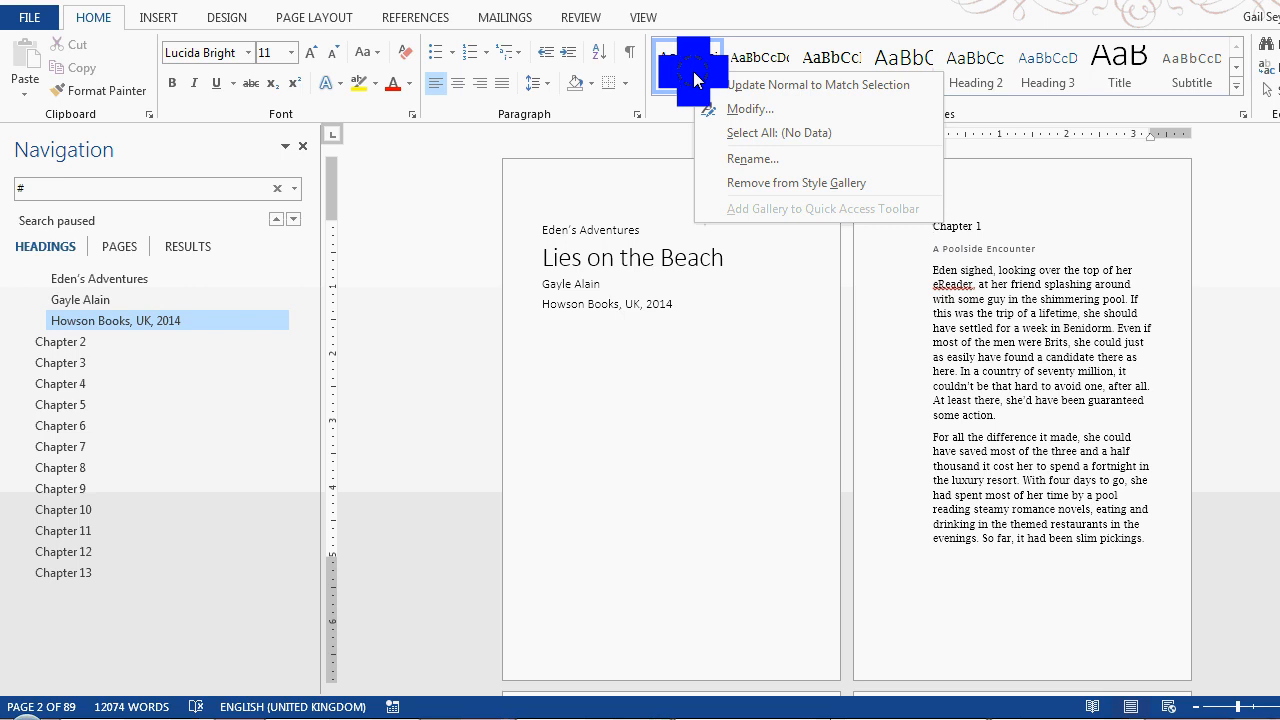
click(740, 109)
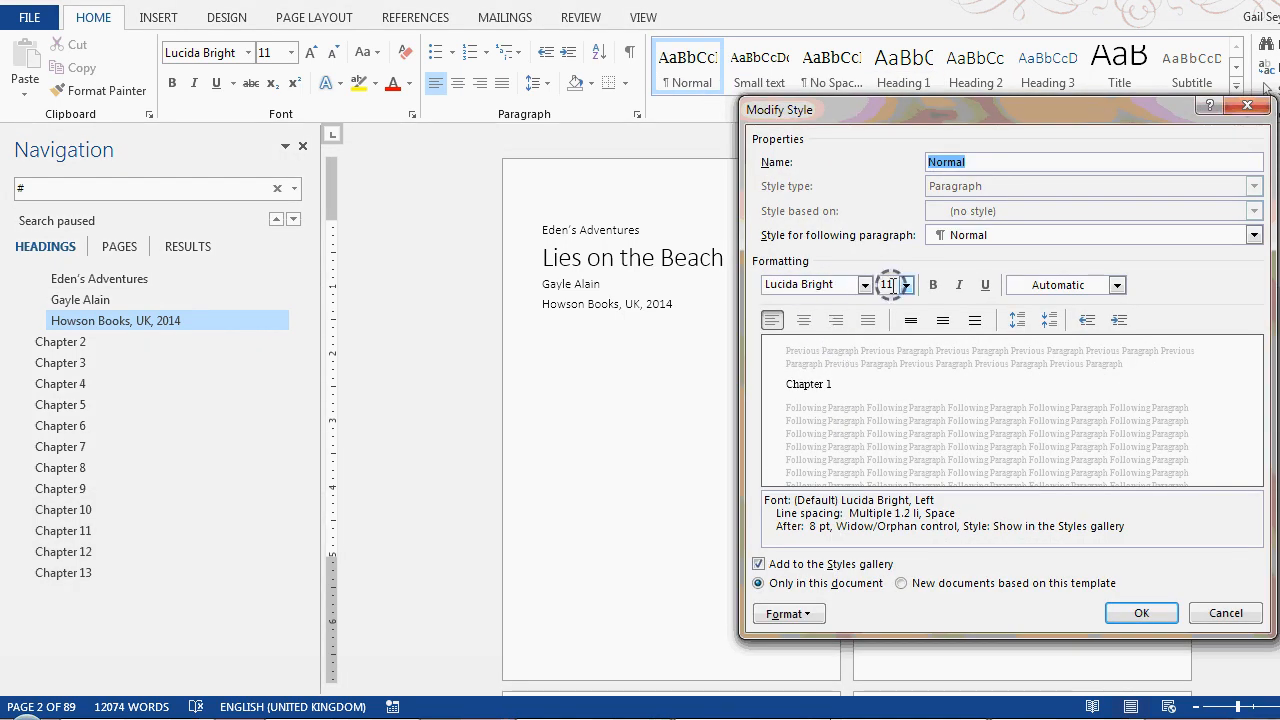
click(1150, 613)
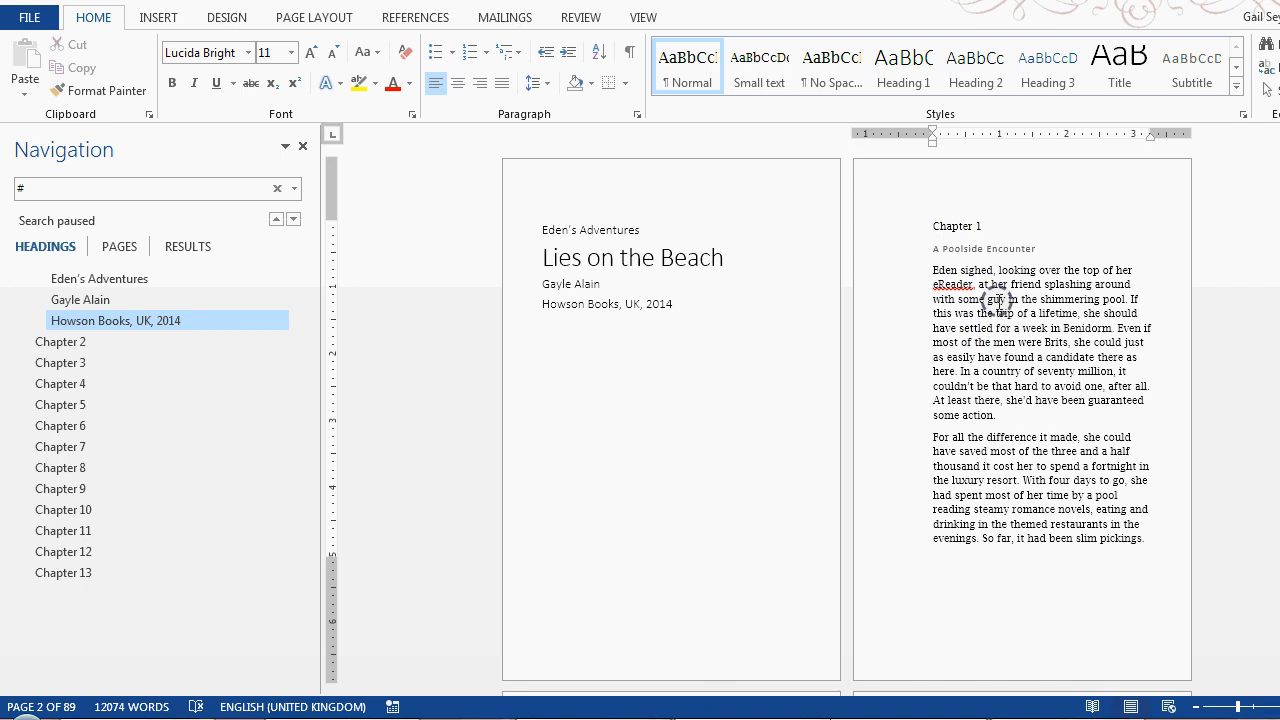
Apply the Heading 1 style to the Chapter 1 heading again
click(945, 226)
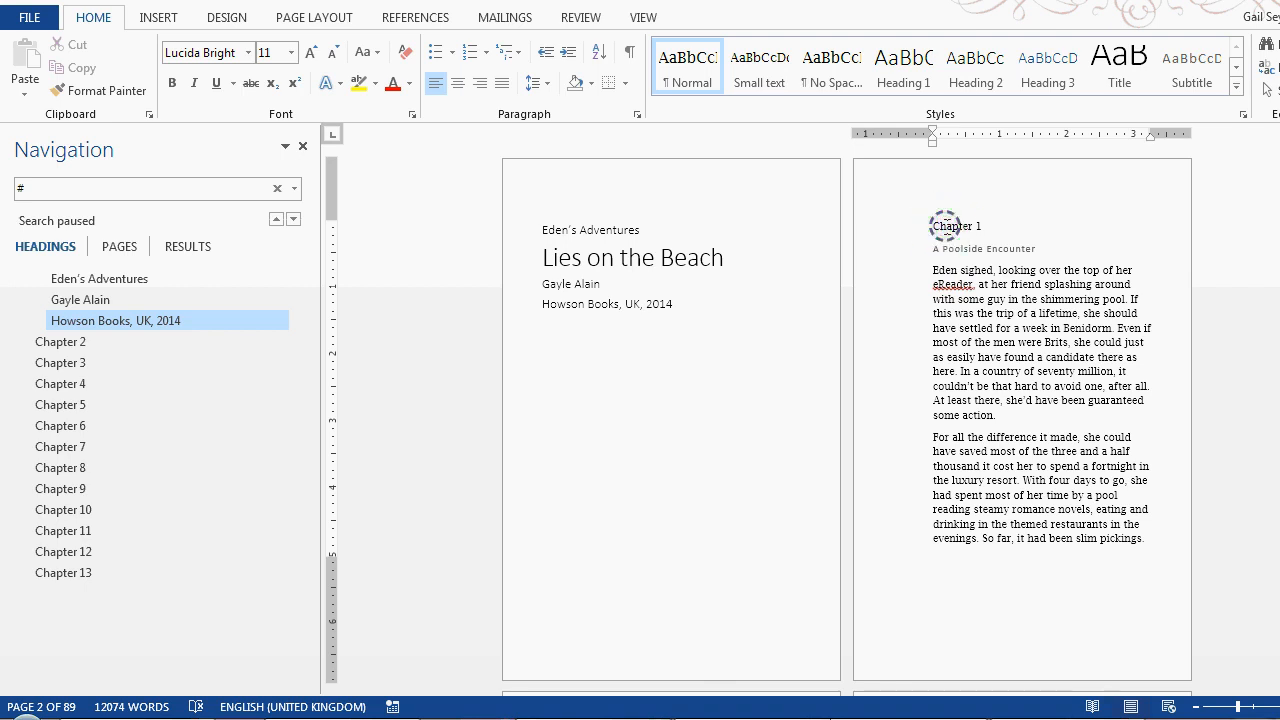
click(925, 78)
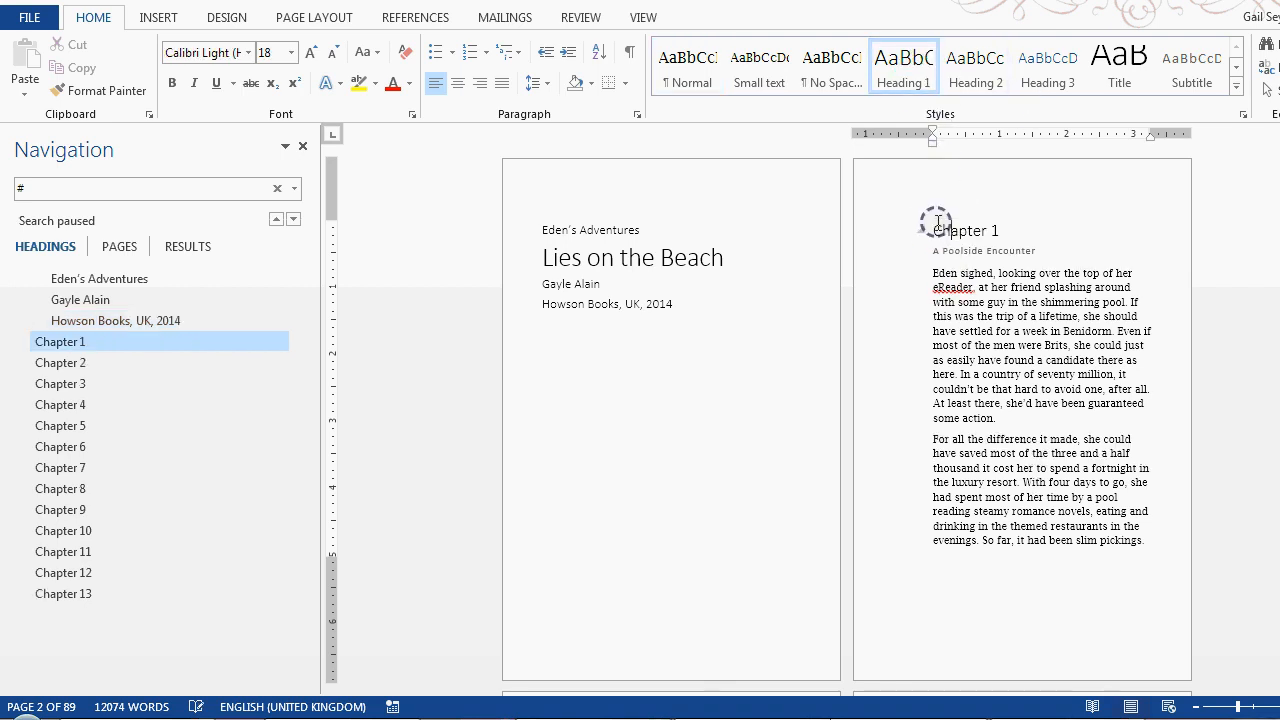
Try to change the font of the Heading 1 style in its style settings
drag(934, 228, 1004, 231)
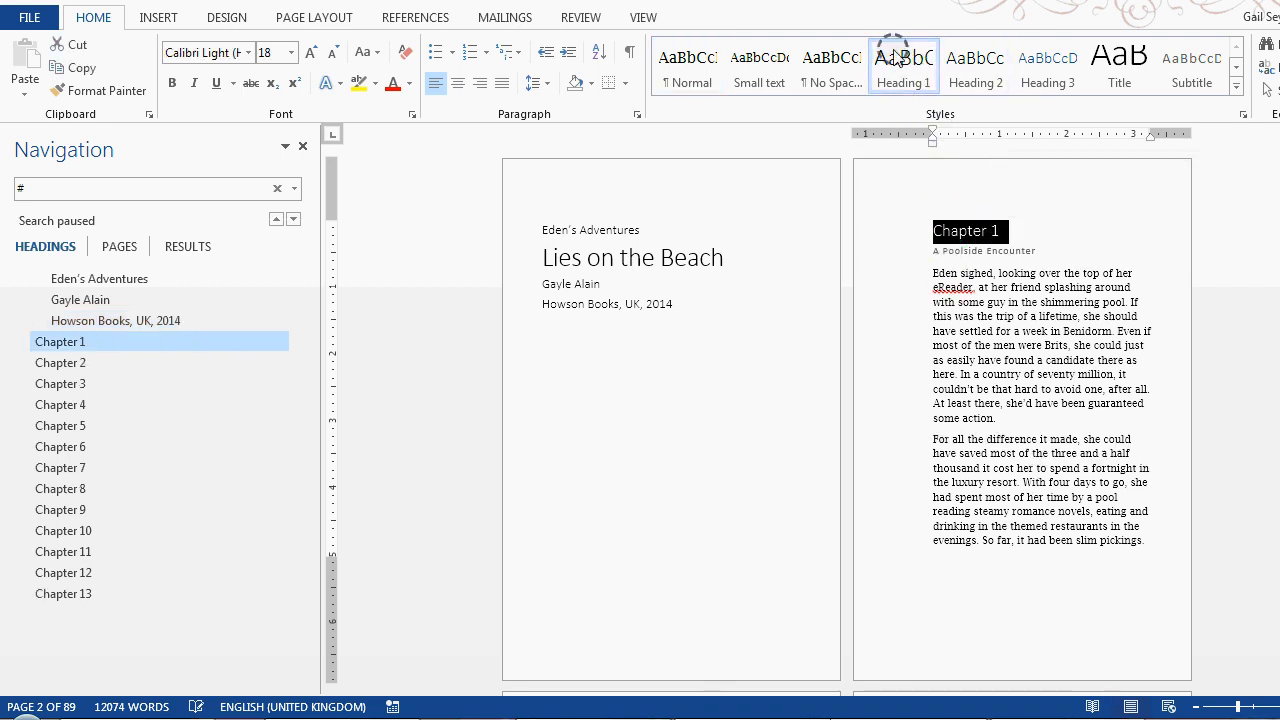
right_click(897, 62)
click(948, 106)
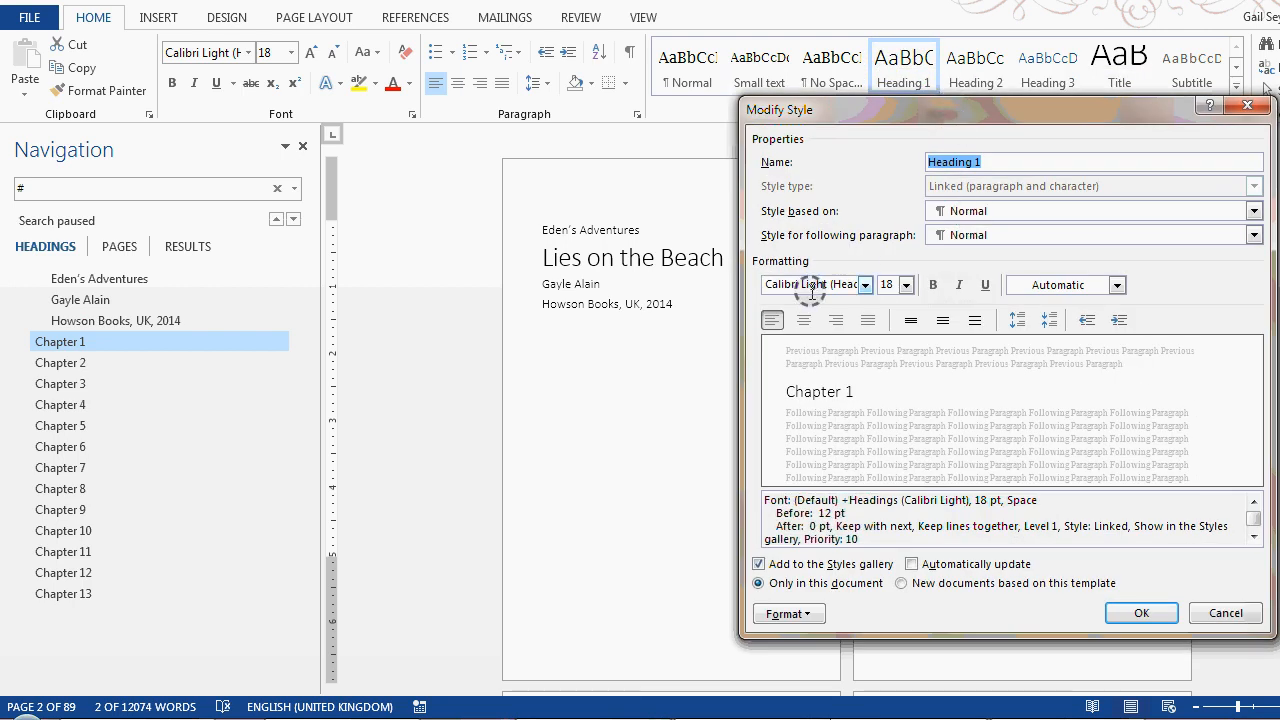
click(865, 285)
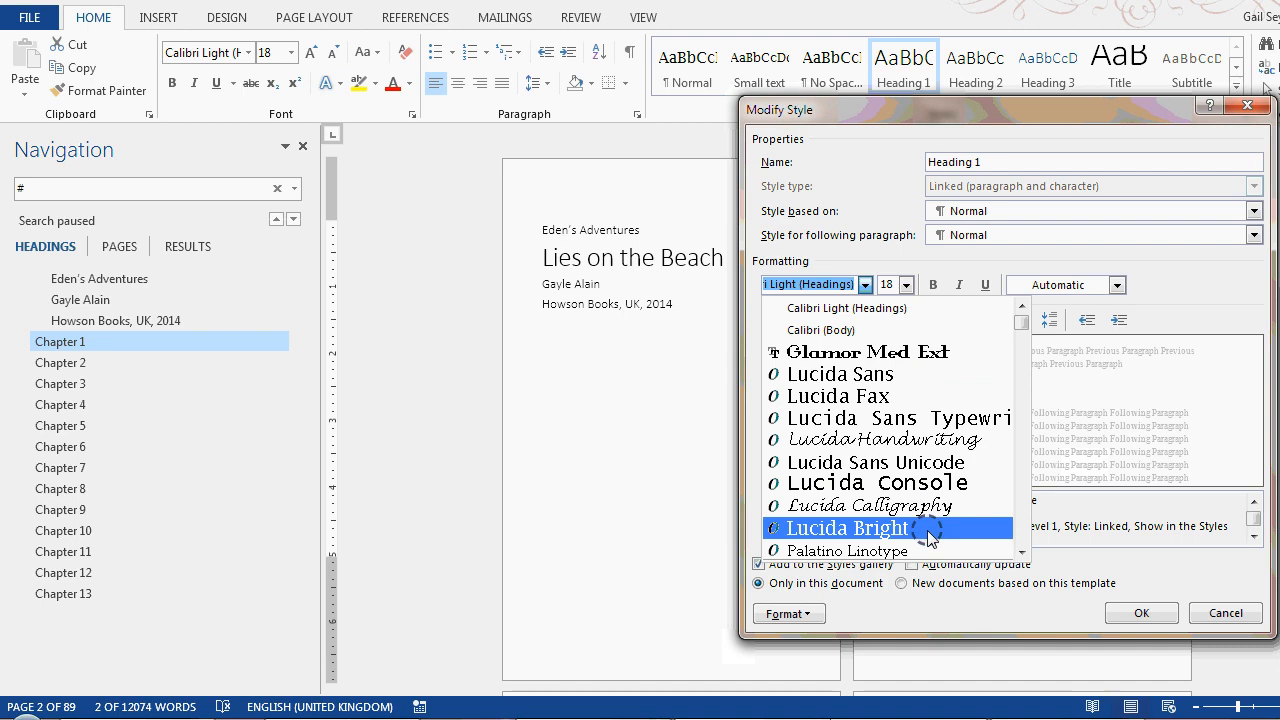
click(1135, 613)
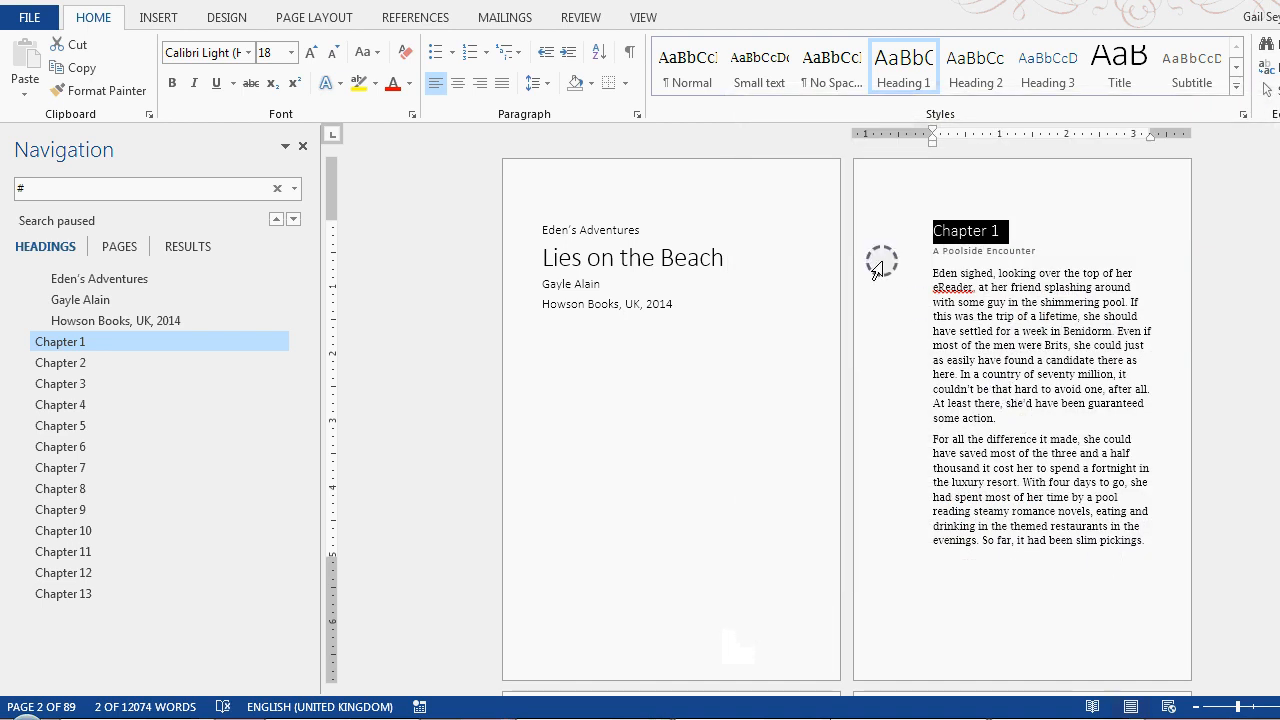
Modify the Heading 1 style to use the Lucida Fax font
right_click(902, 88)
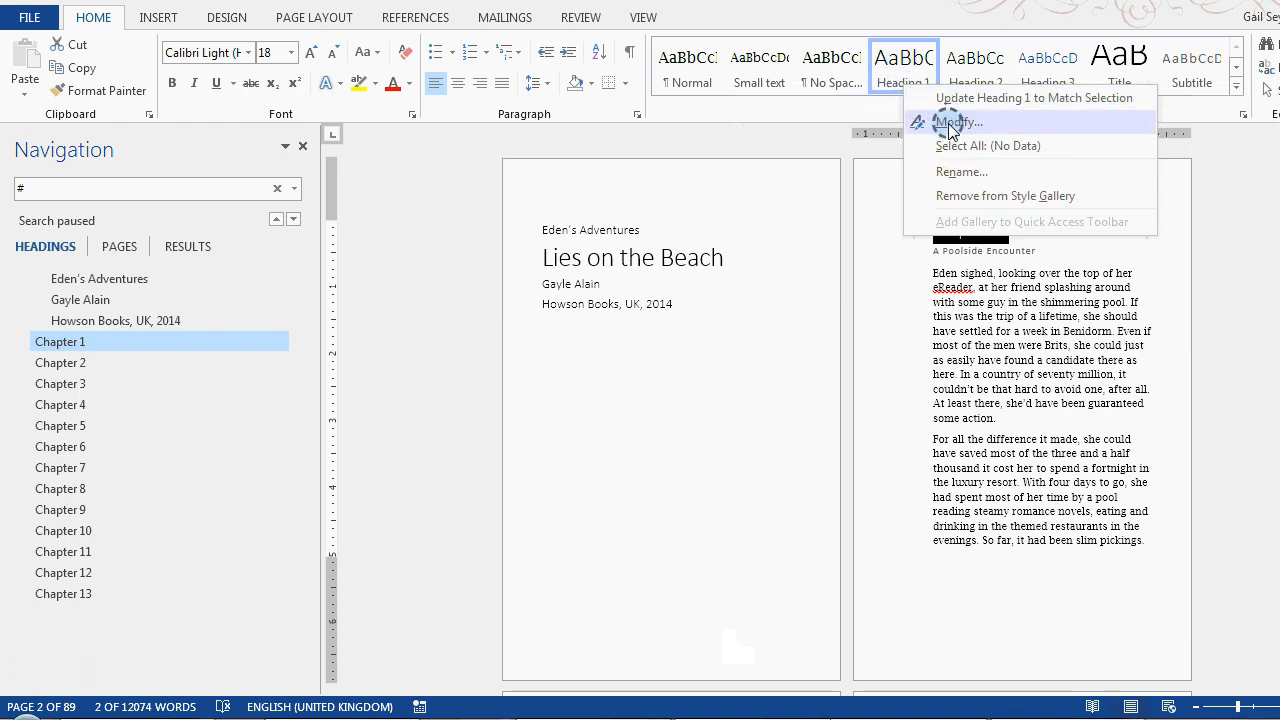
click(946, 121)
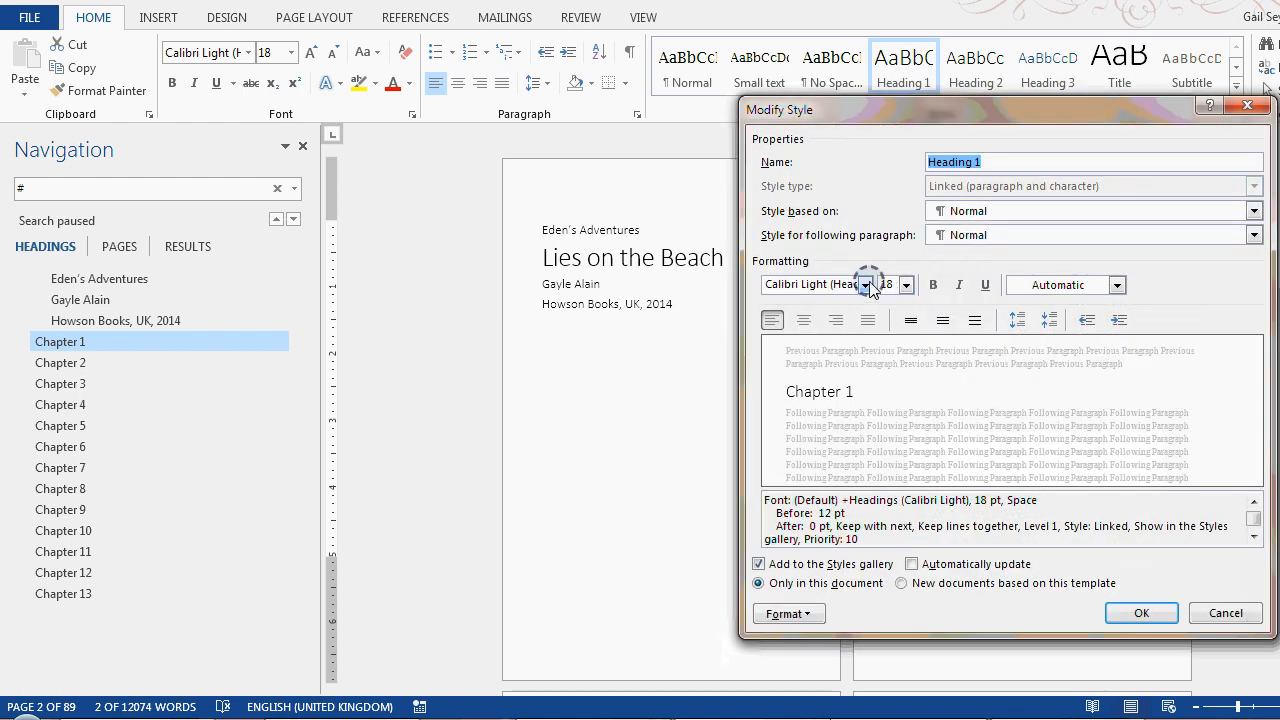
click(865, 284)
click(894, 397)
click(1141, 612)
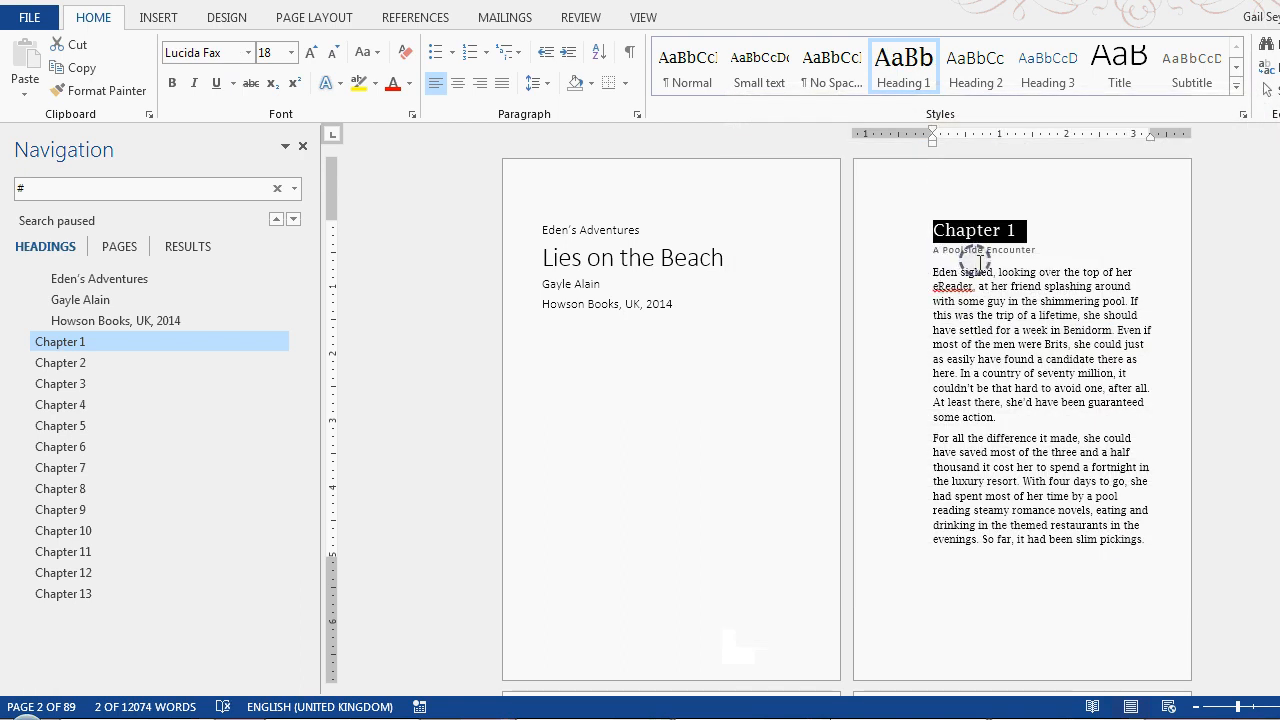
click(980, 249)
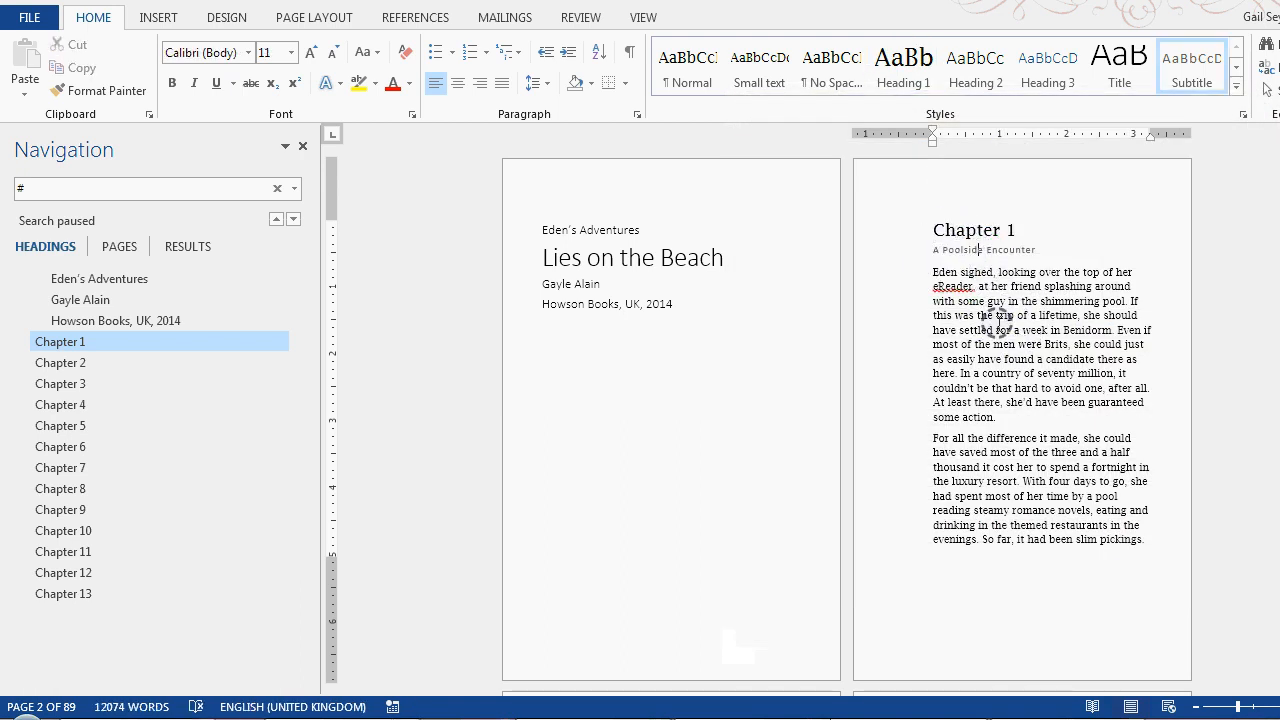
Modify the Heading 1 style to use the Lucida Sans font in bold italic
drag(932, 229, 1014, 229)
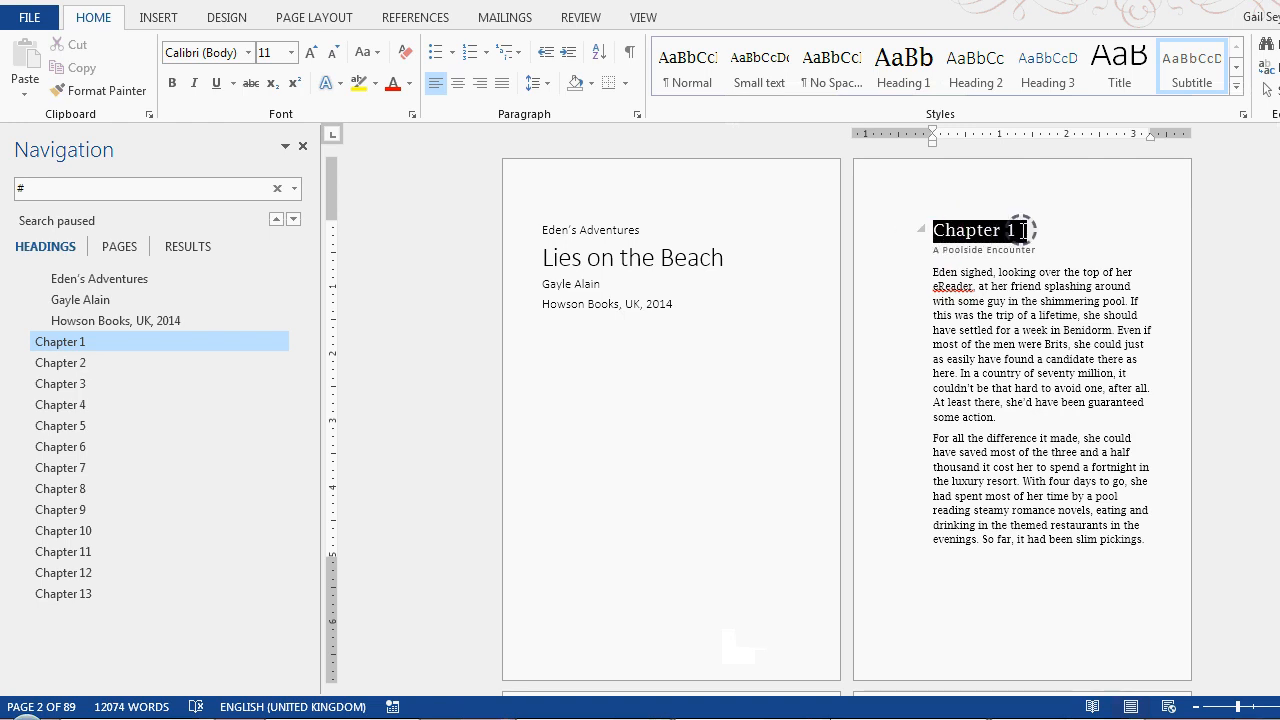
right_click(908, 63)
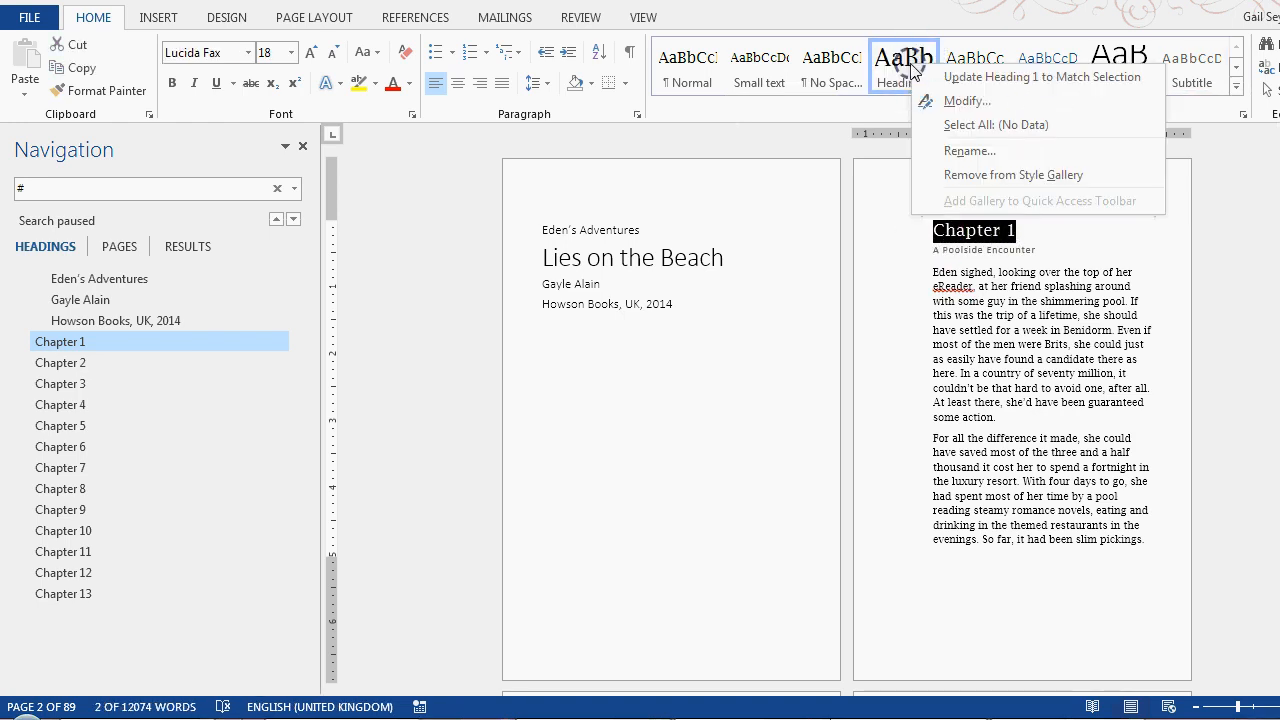
click(945, 101)
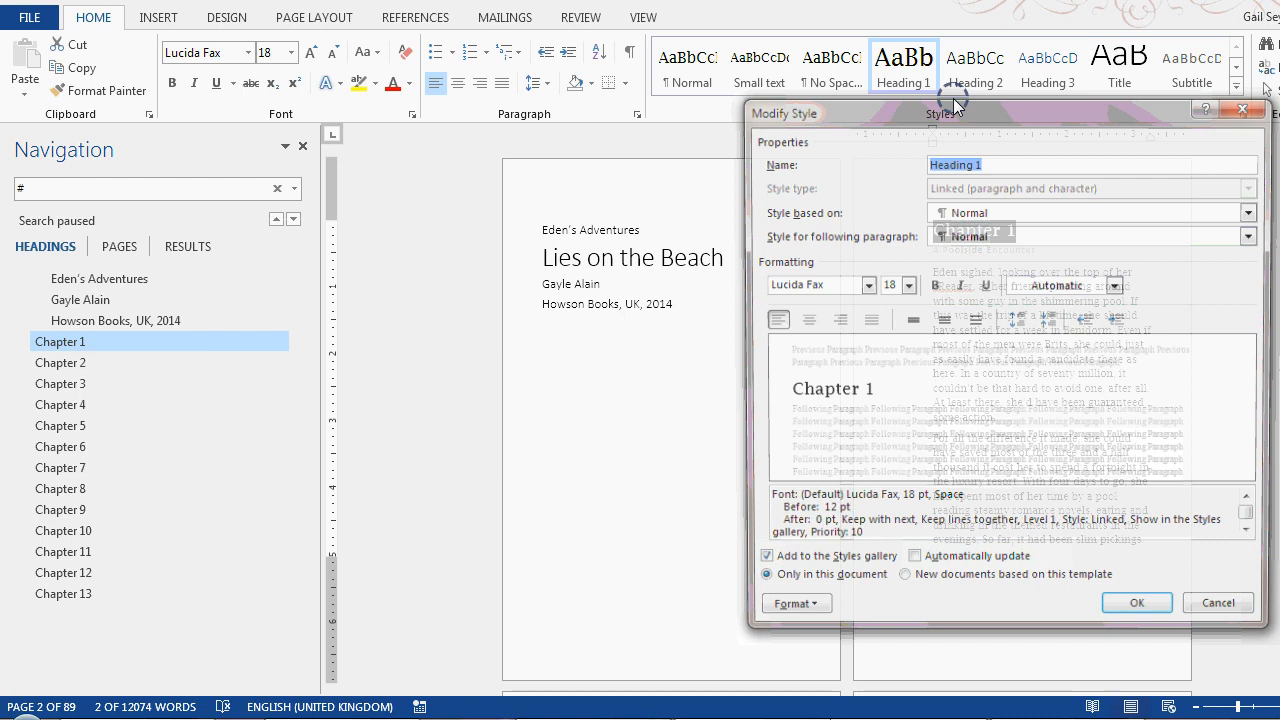
click(866, 285)
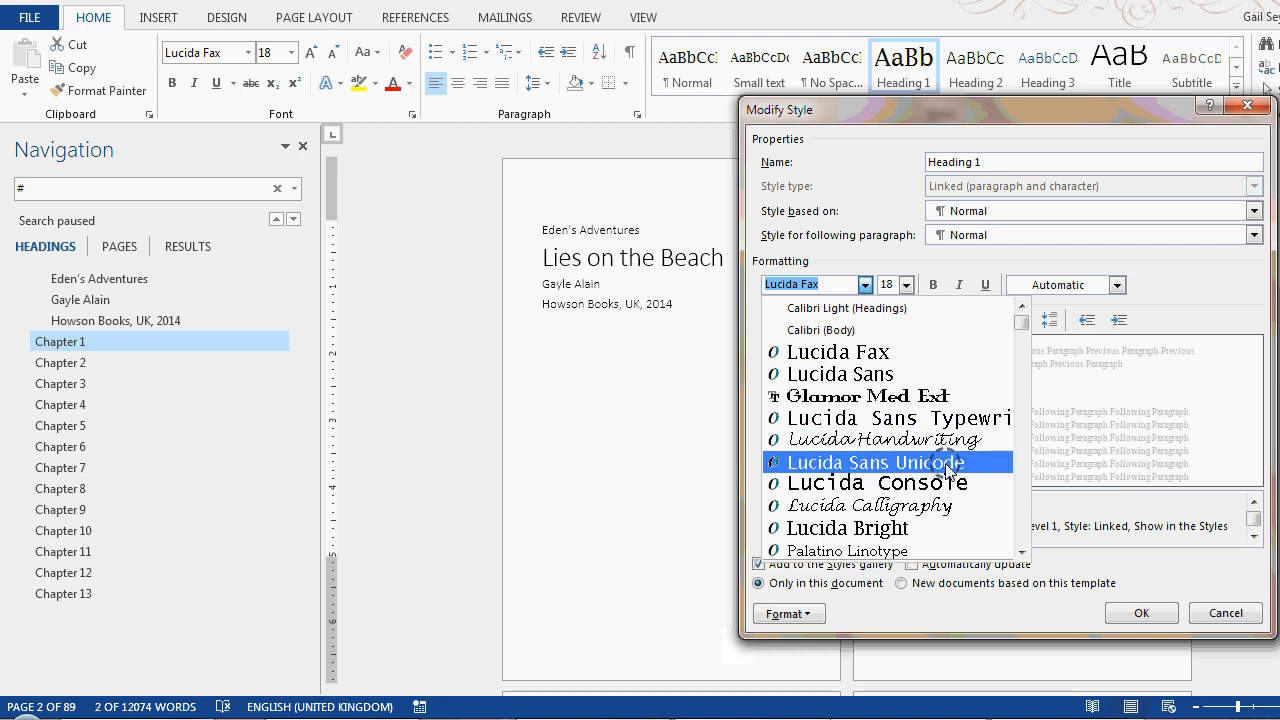
click(860, 378)
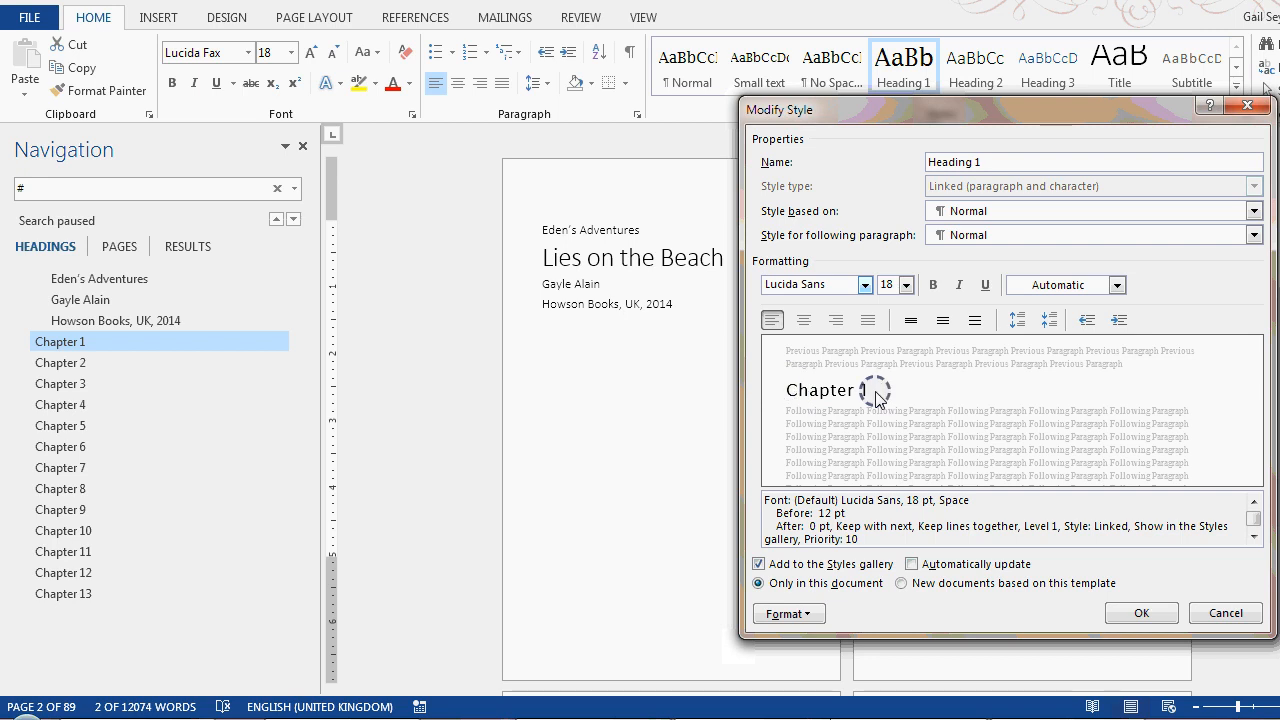
click(934, 285)
click(958, 285)
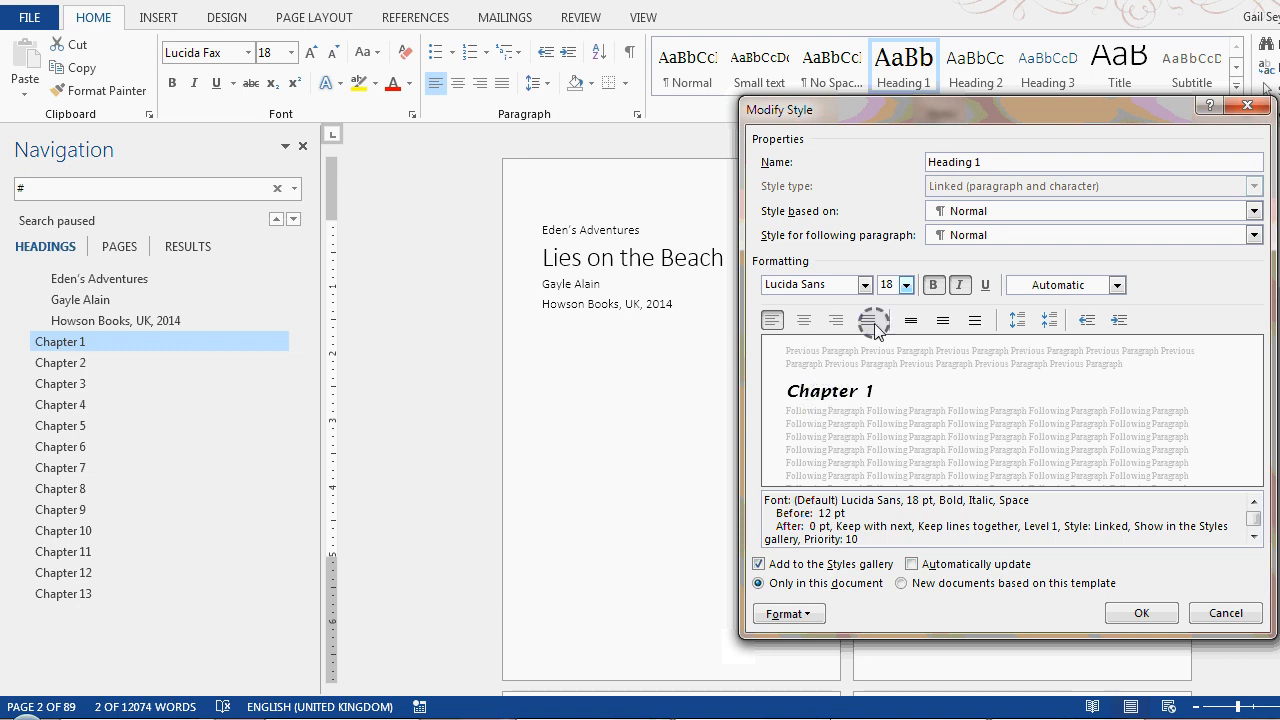
click(1129, 618)
click(1130, 612)
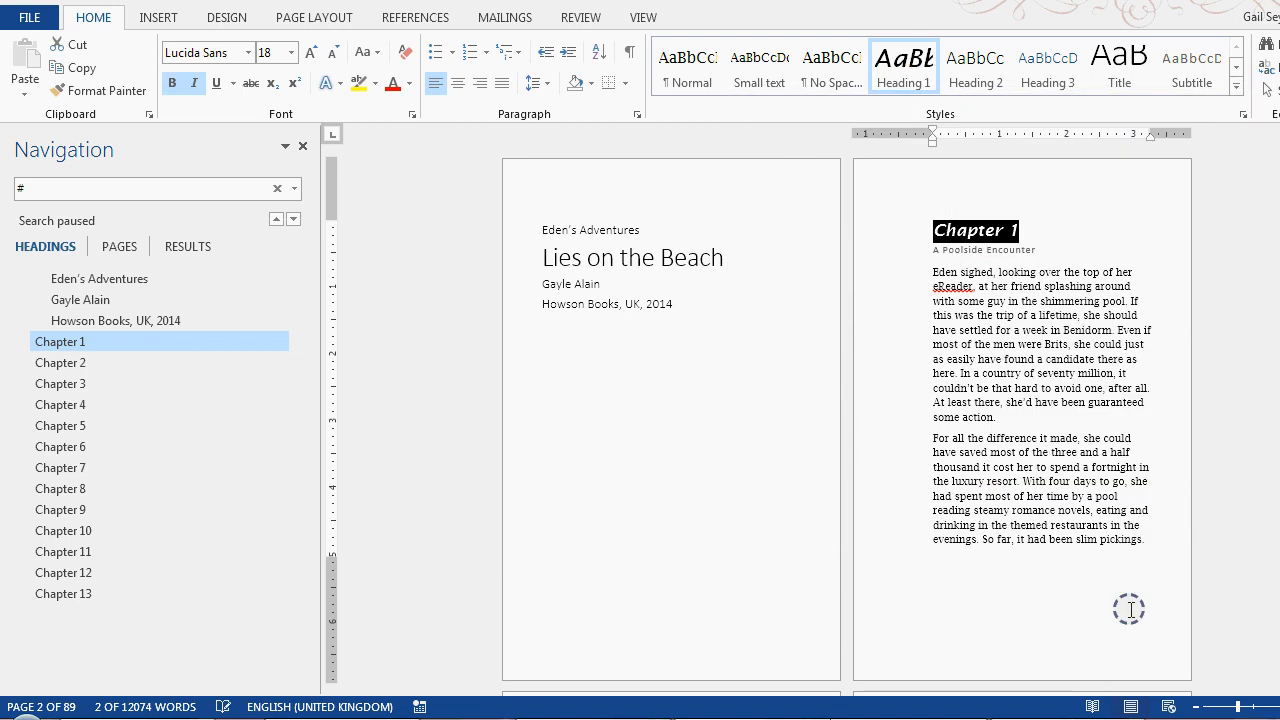
click(988, 264)
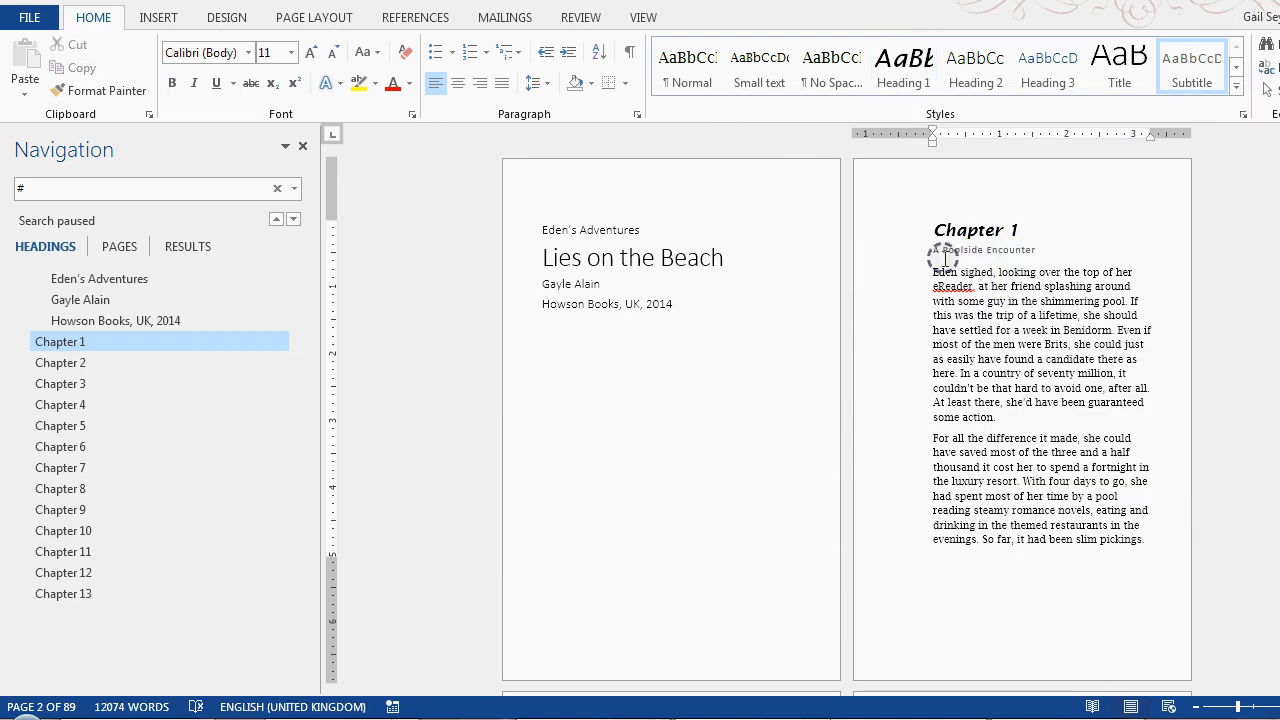
Modify the Subtitle style used below the Chapter 1 heading to 18 pt with an Automatic font colour
click(935, 250)
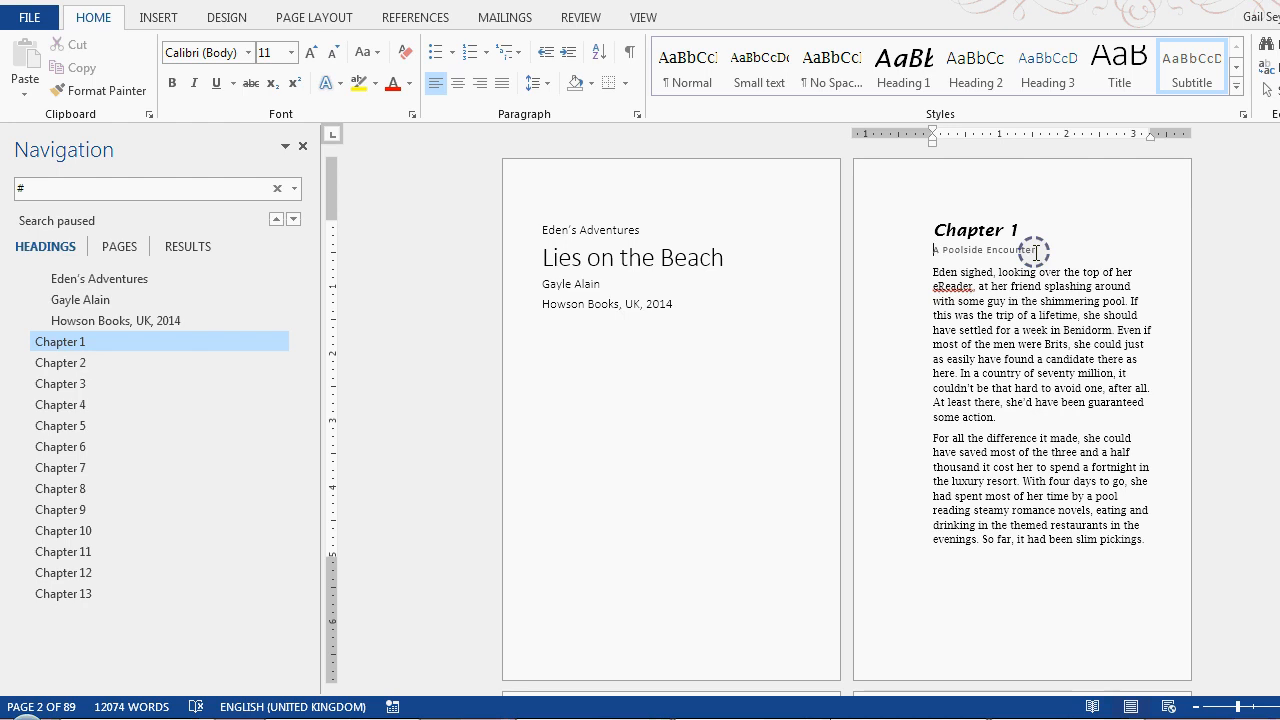
right_click(1198, 70)
click(1045, 108)
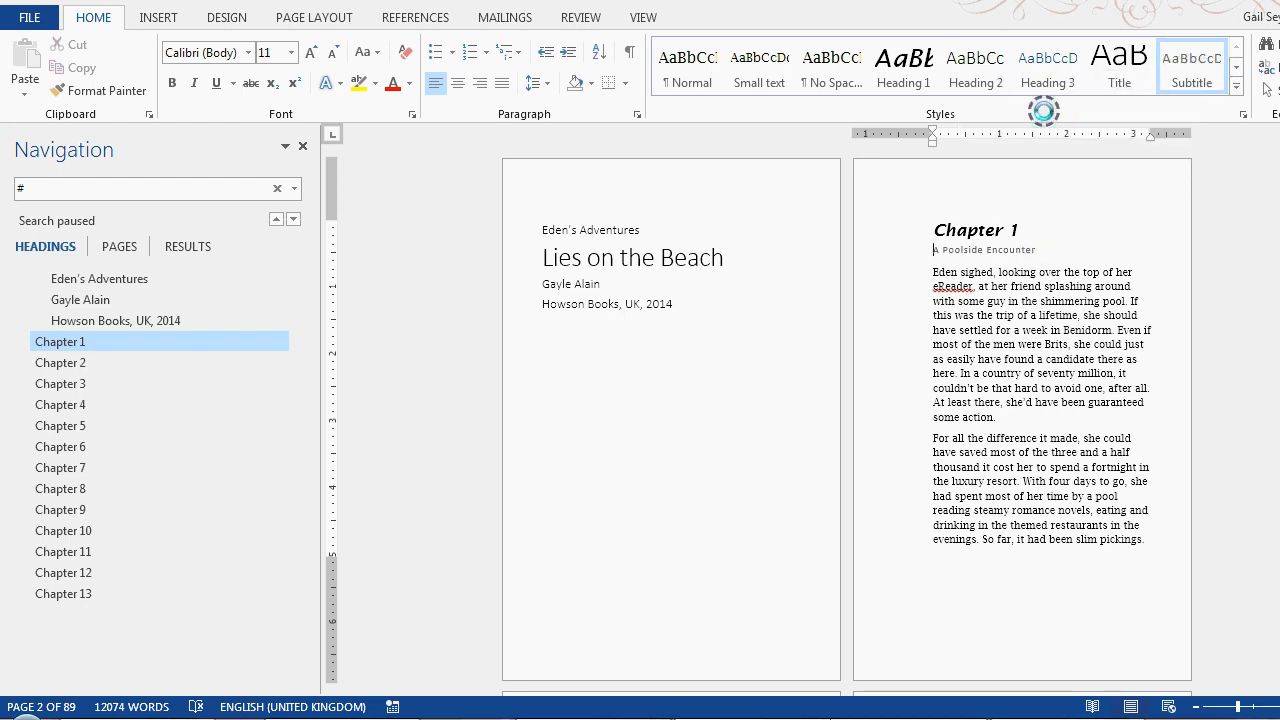
click(906, 285)
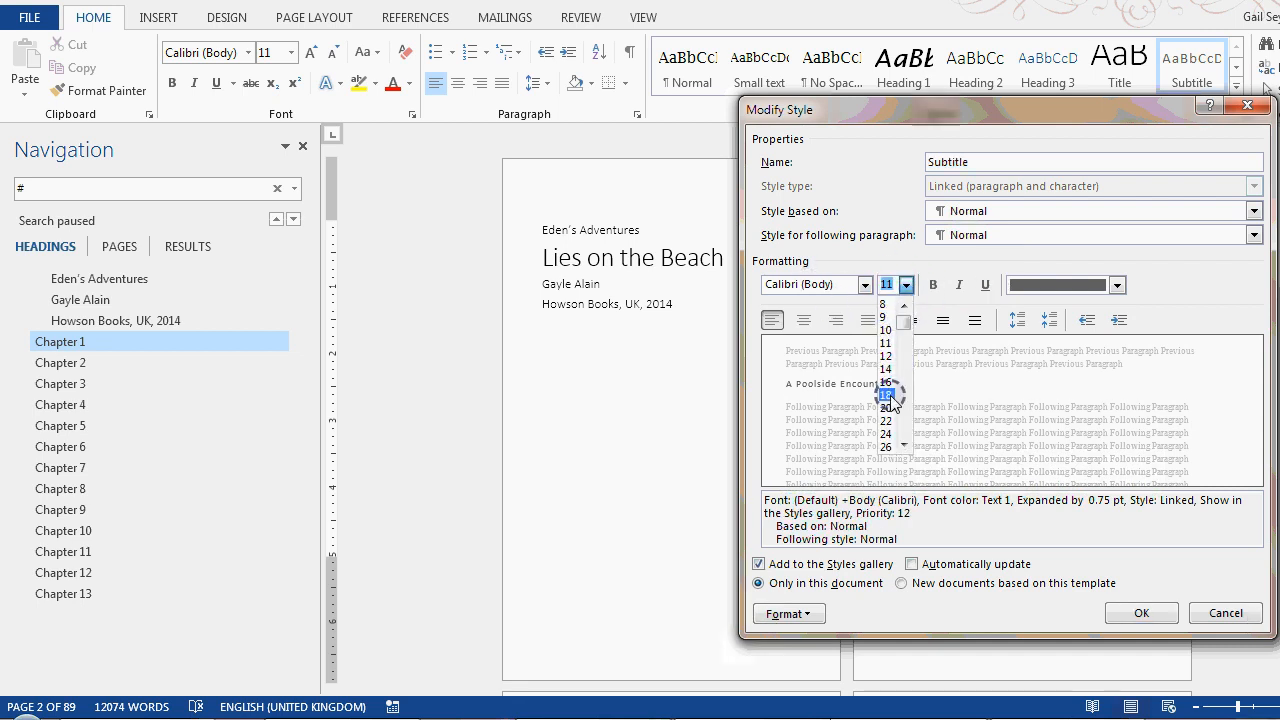
click(887, 395)
click(1117, 286)
click(1057, 296)
click(1141, 613)
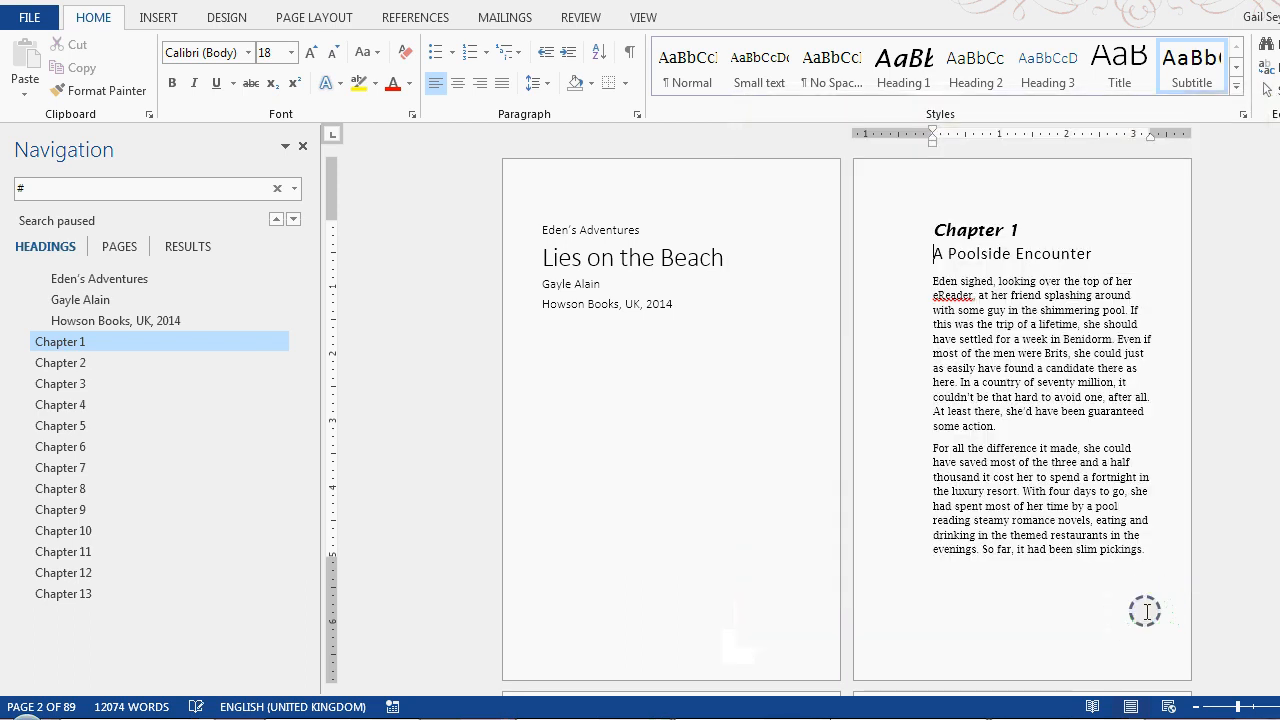
Examine the Title style's settings for "Lies on the Beach" on the title page, leaving them unmodified
click(938, 231)
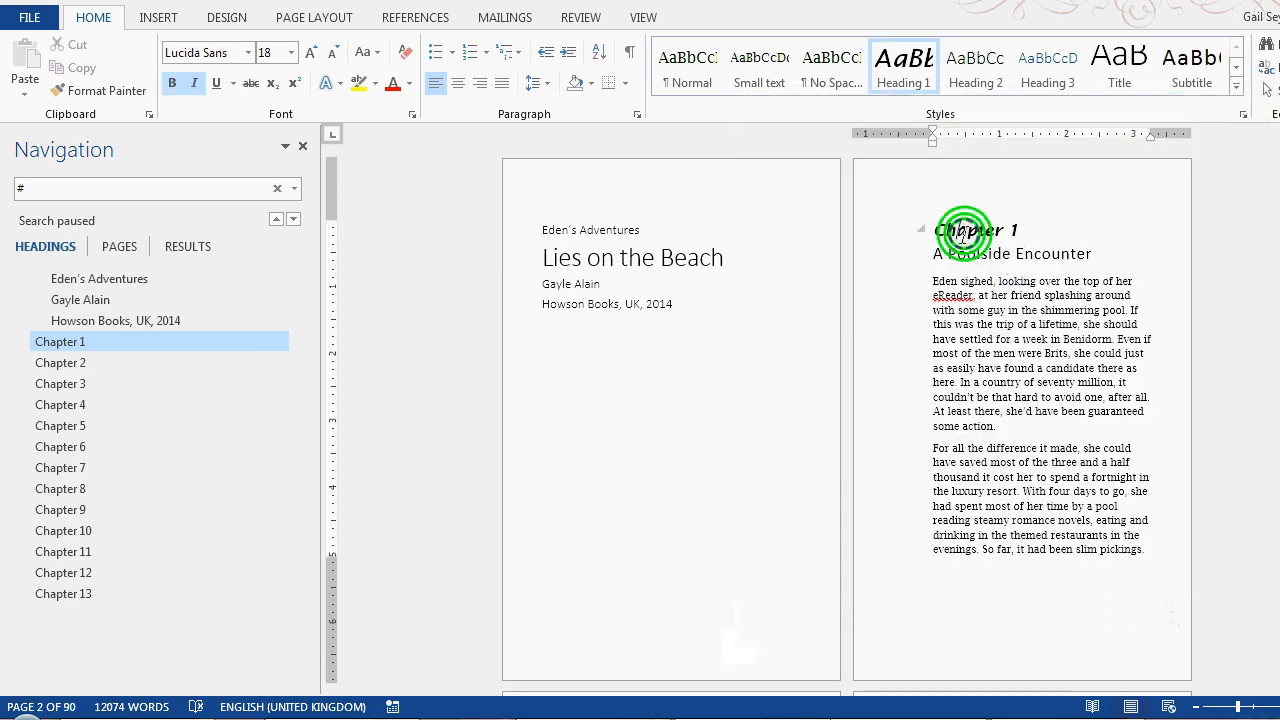
drag(938, 231, 1020, 228)
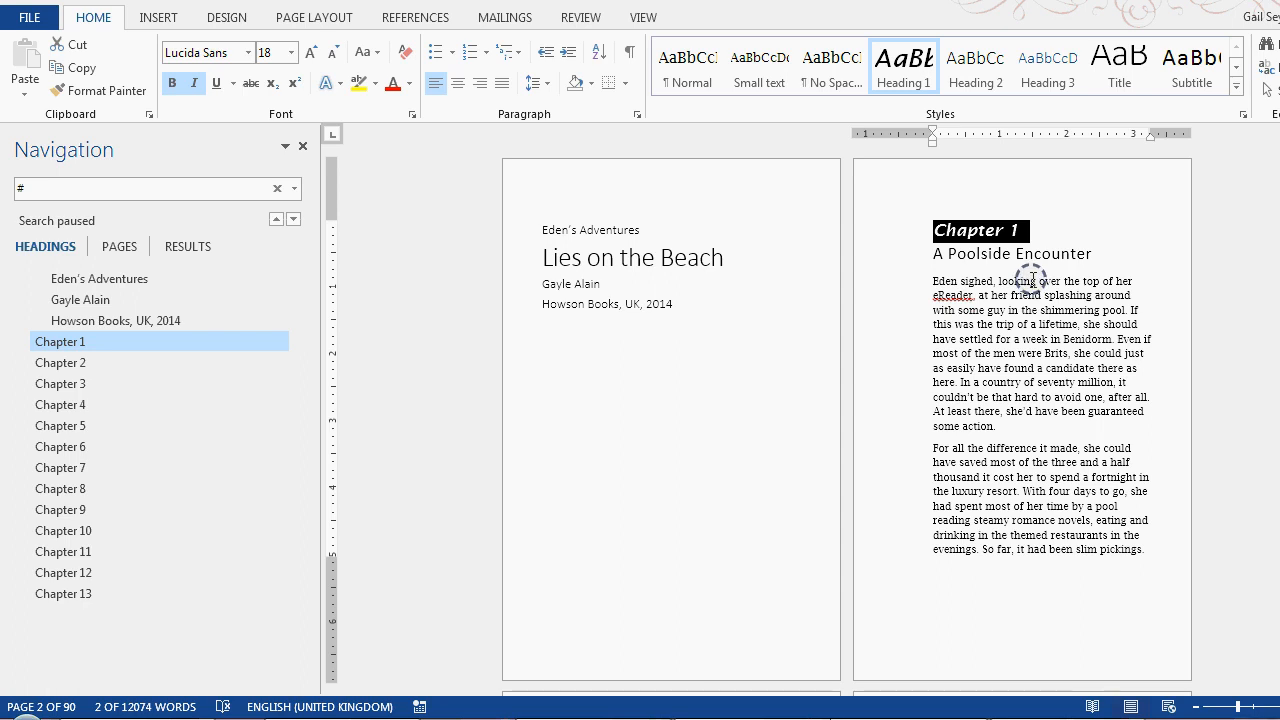
click(704, 260)
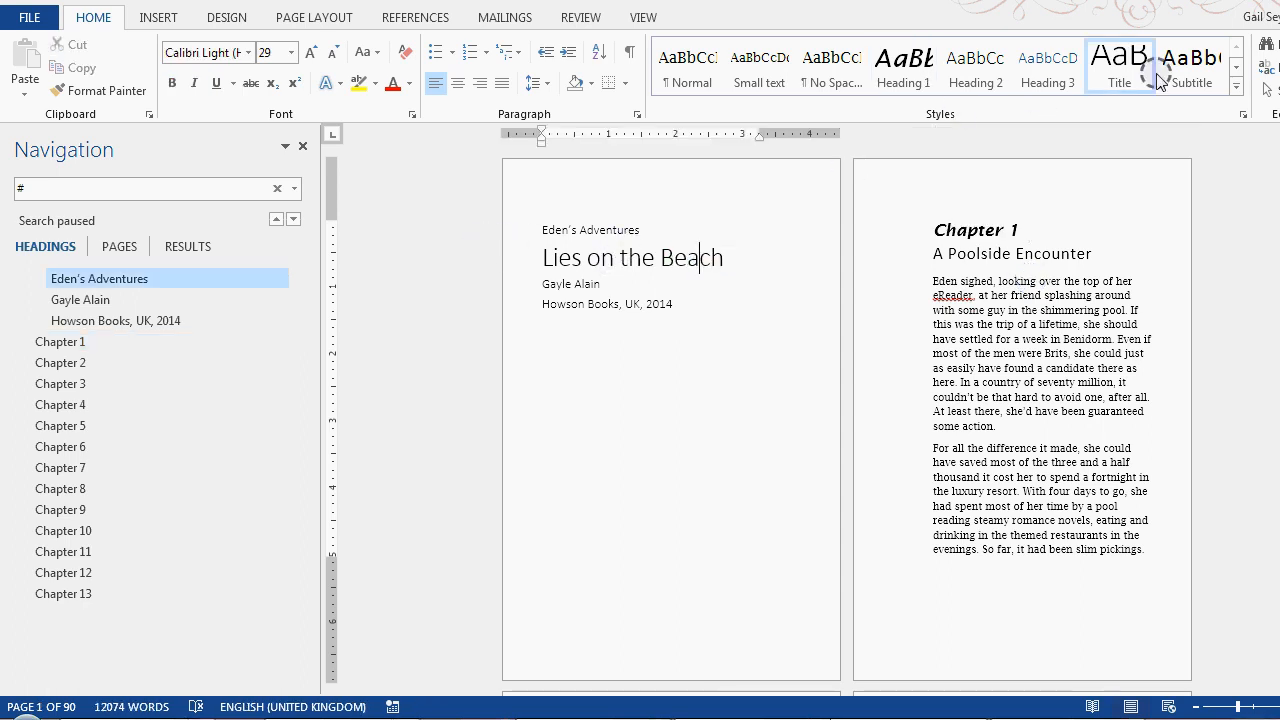
right_click(1127, 65)
click(992, 98)
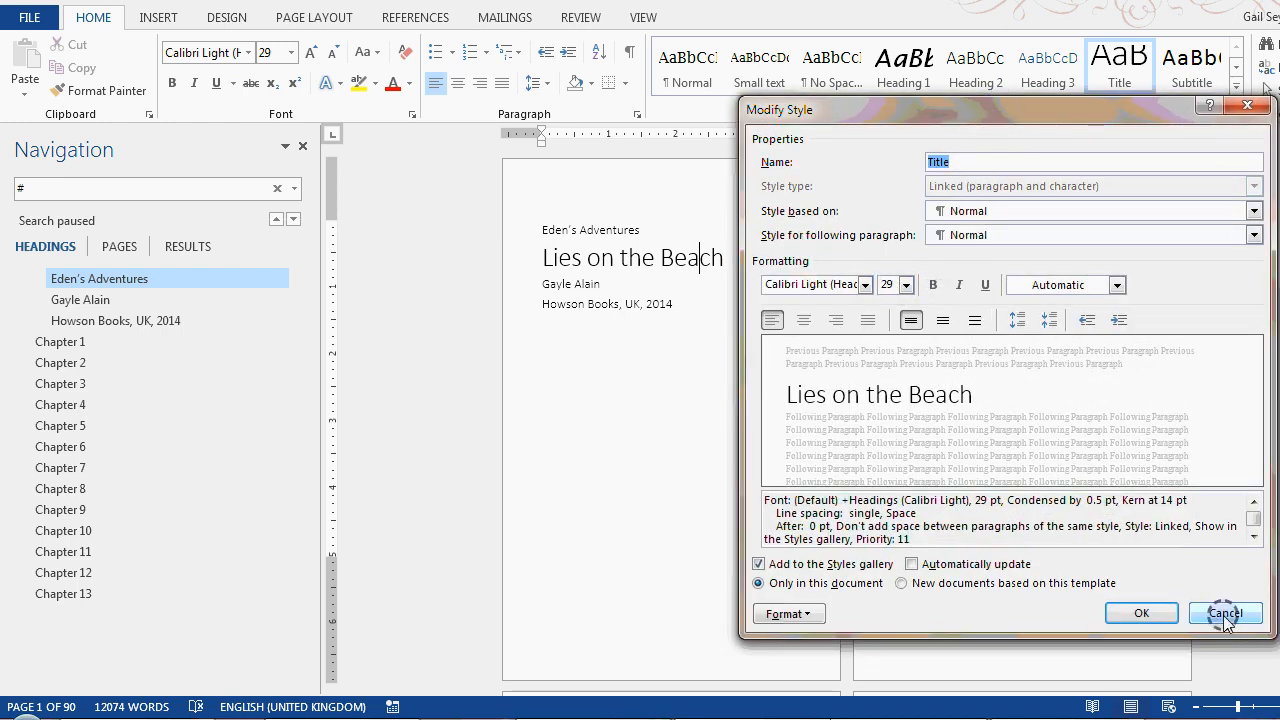
click(1223, 613)
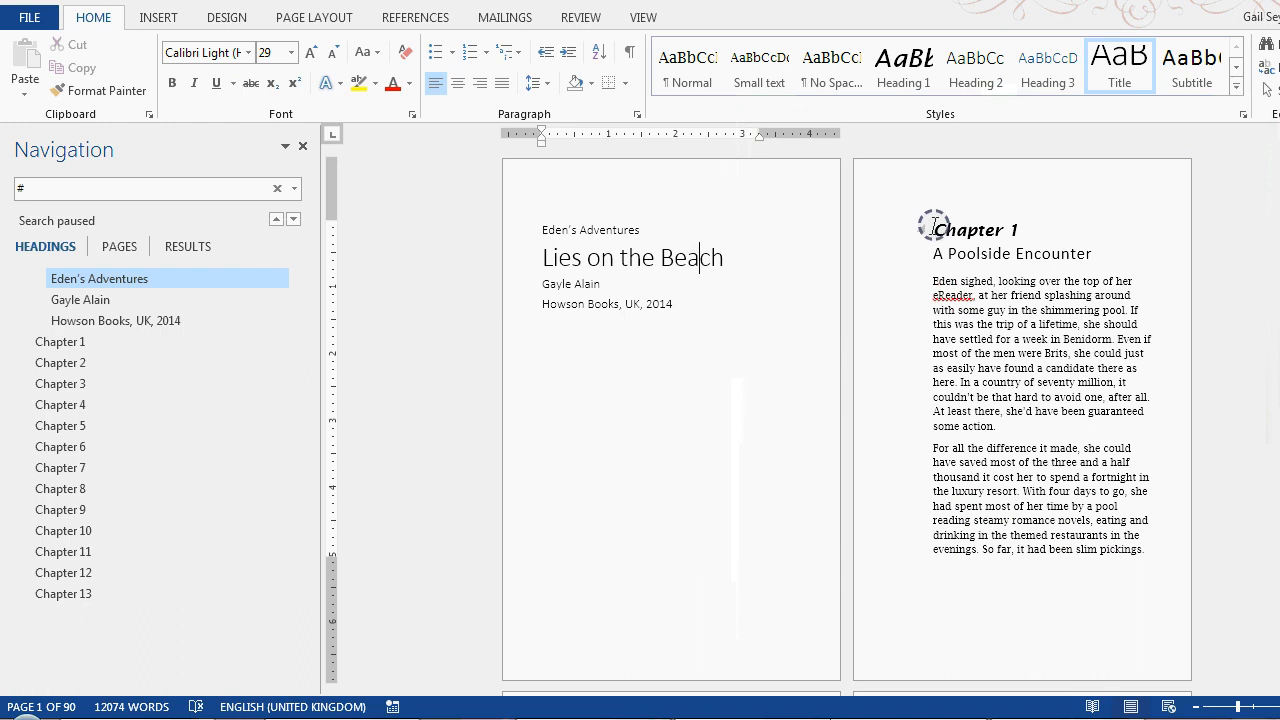
Modify the Heading 1 style used for the Chapter 1 heading to a font size of 29 pt
triple_click(933, 226)
right_click(903, 80)
click(966, 118)
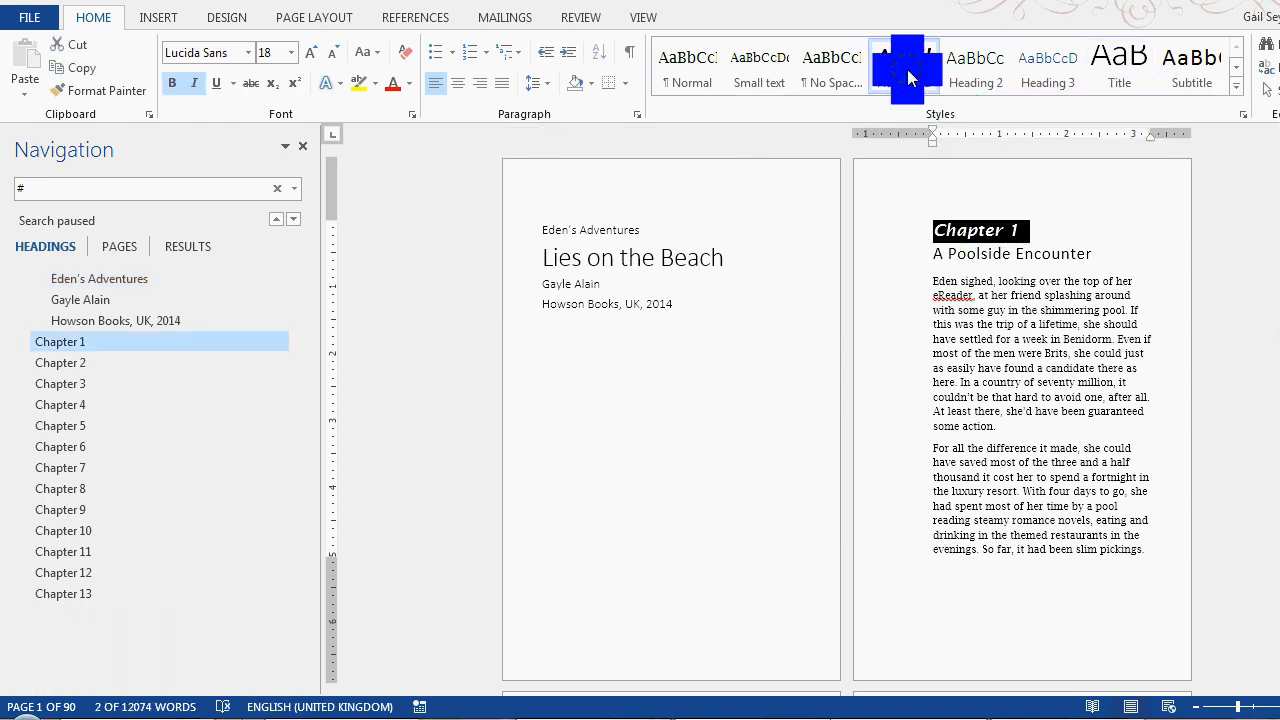
right_click(908, 78)
click(963, 107)
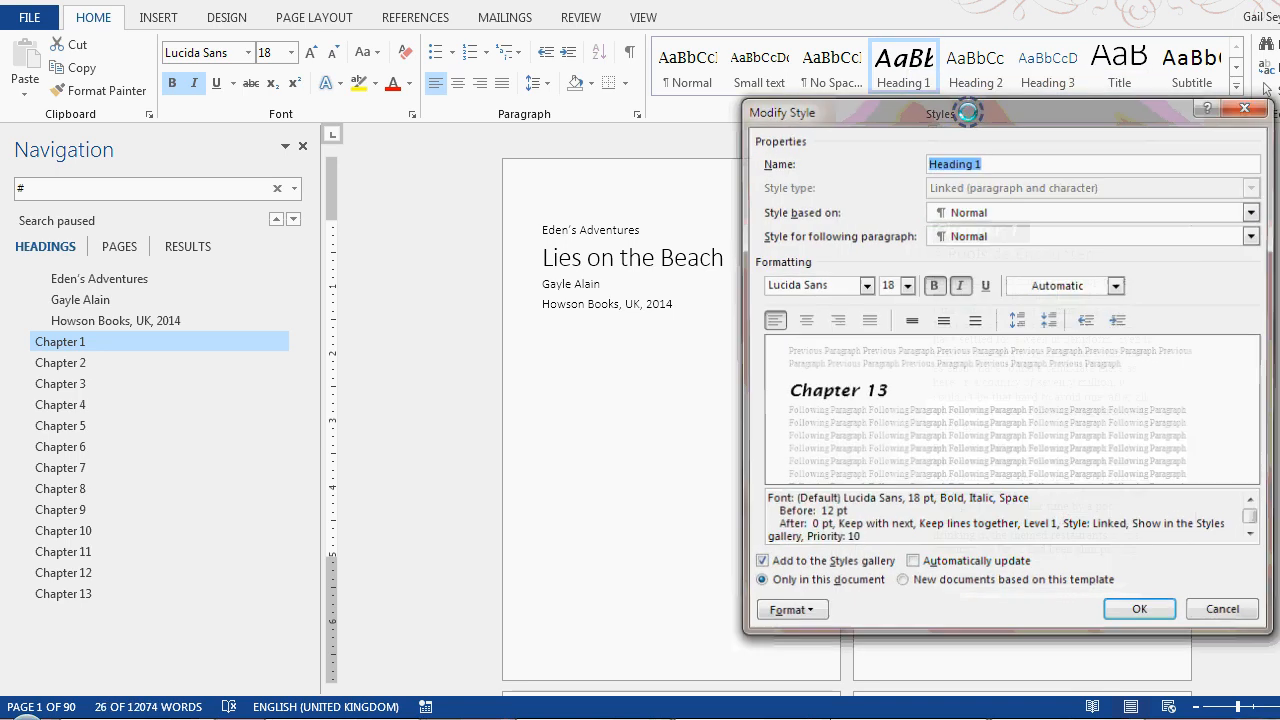
click(906, 285)
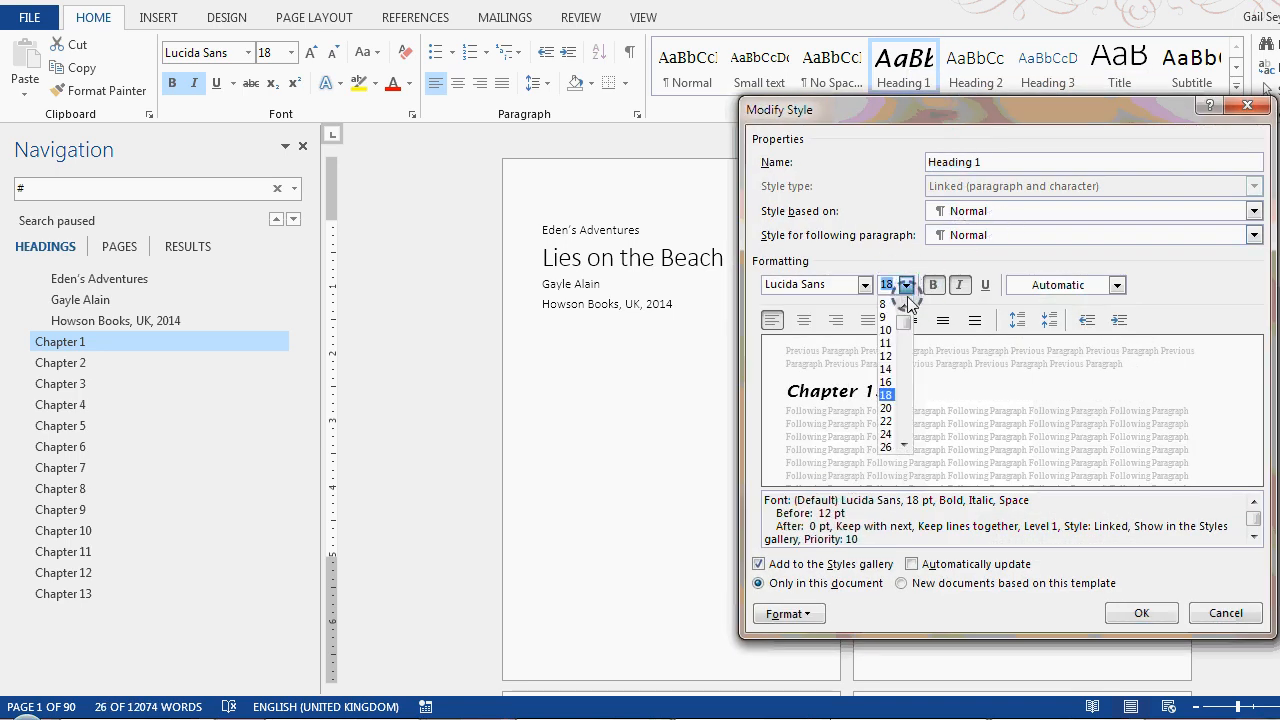
drag(895, 281, 875, 281)
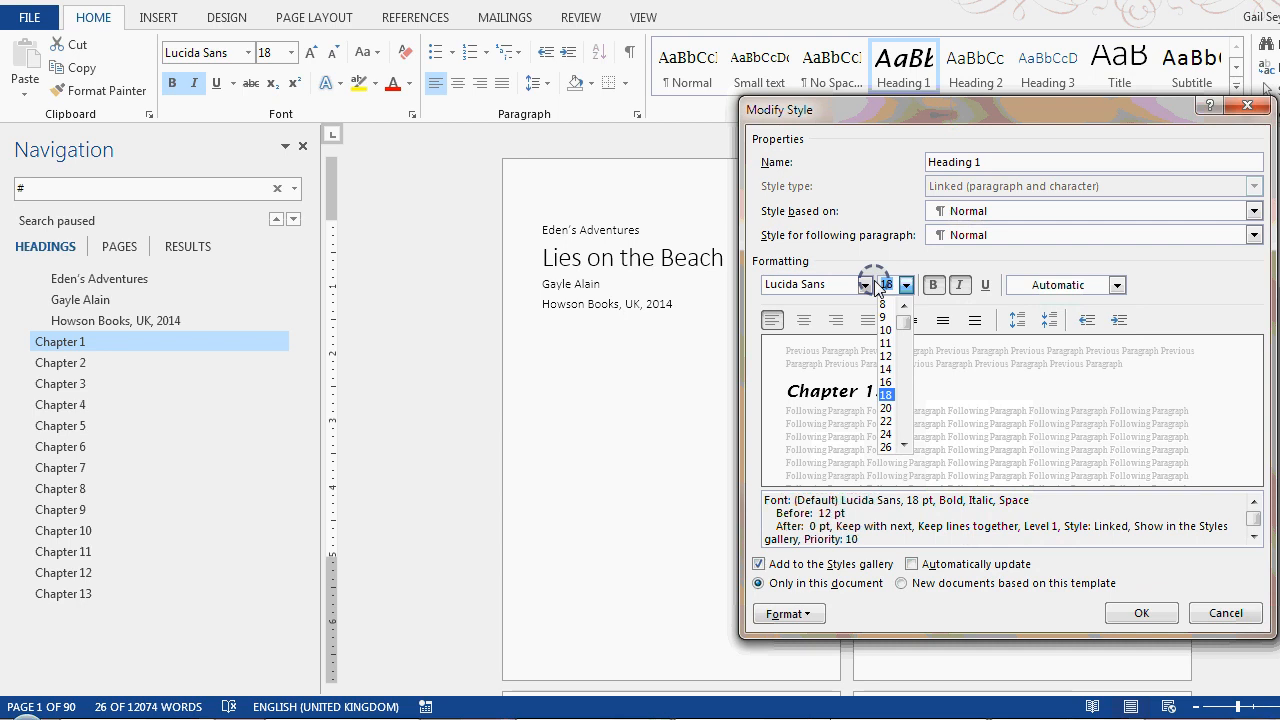
text(29)
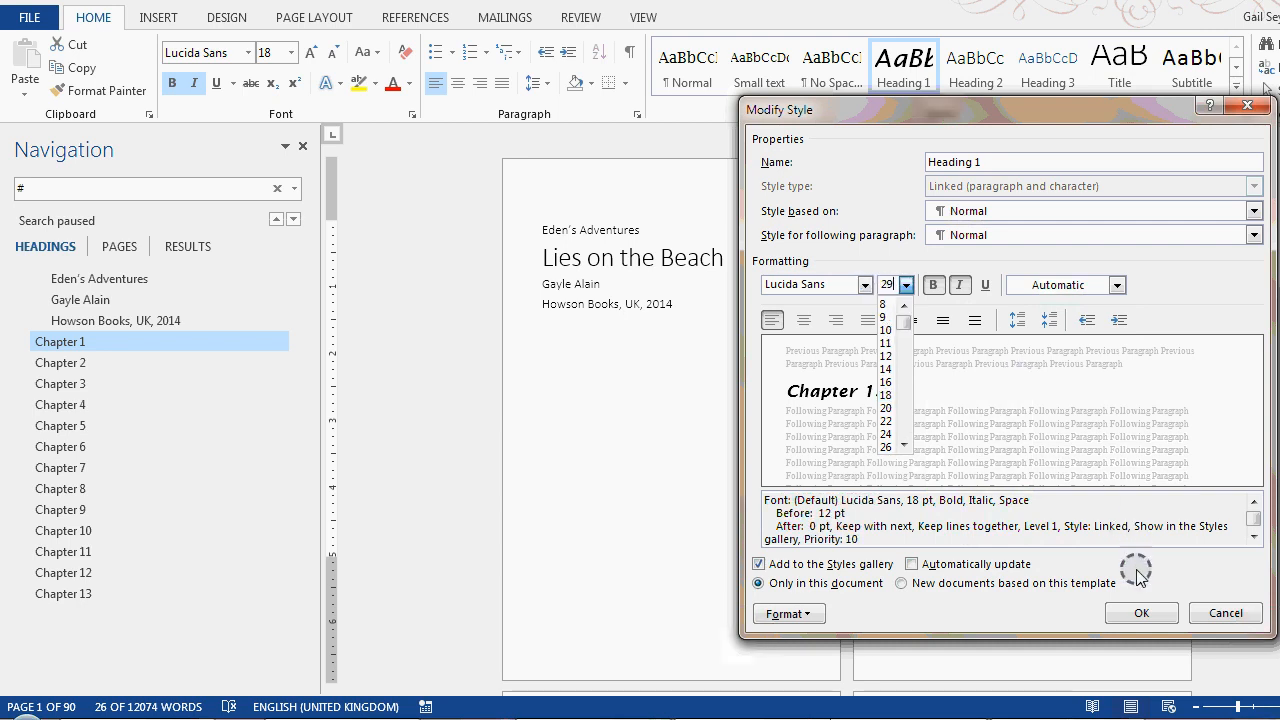
click(1139, 612)
click(1029, 277)
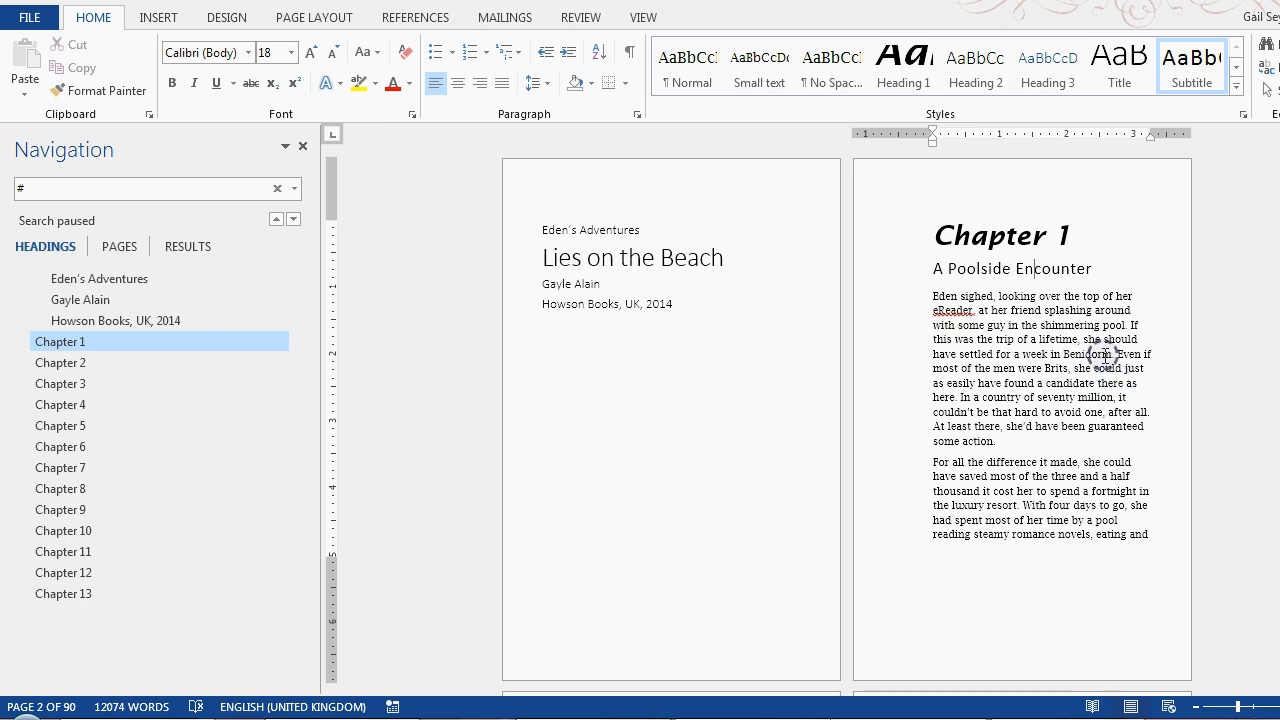
Undo the Heading 1 font size change and return to Chapter 1
click(161, 24)
click(135, 3)
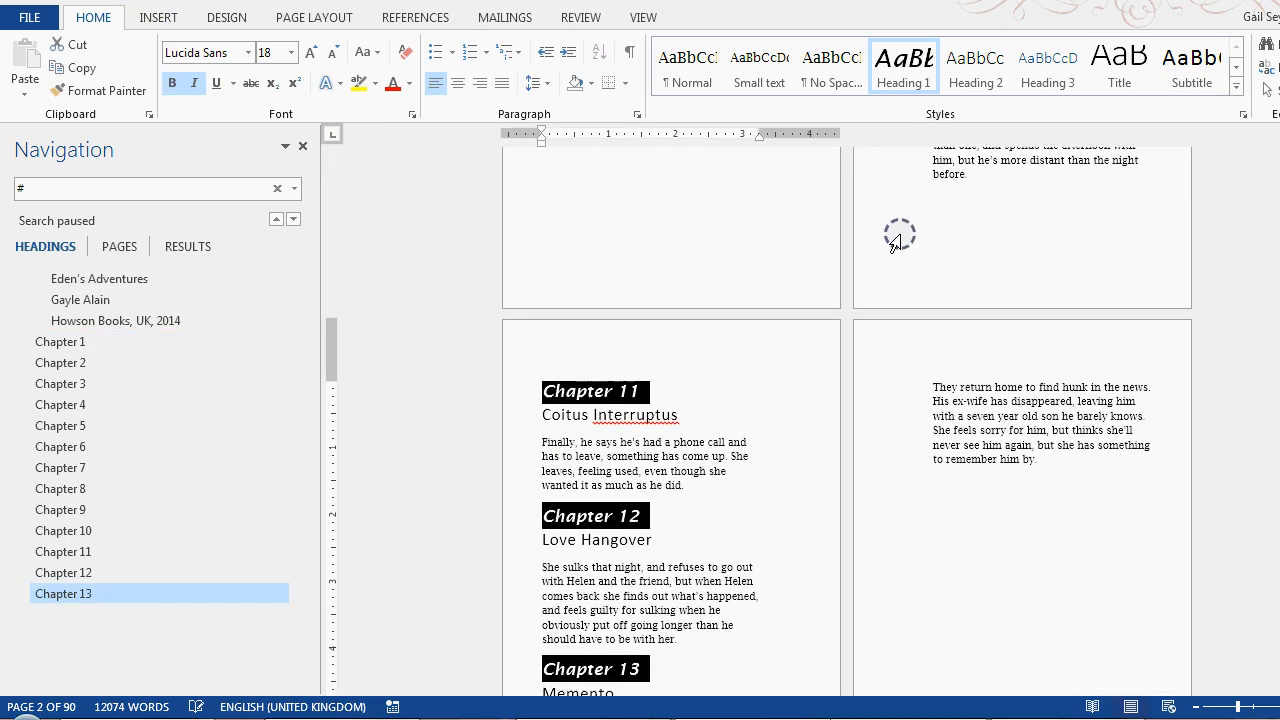
scroll(1060, 376, up, 5)
click(70, 342)
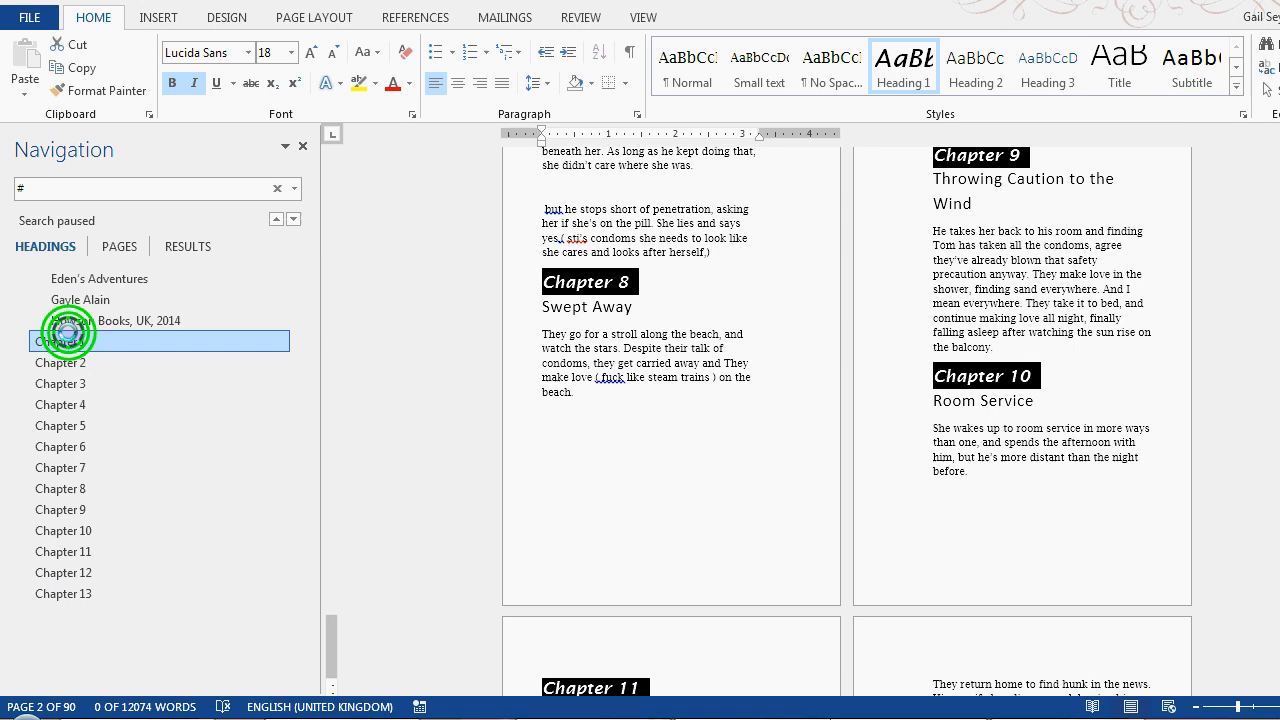
Modify the Heading 1 style used for the Chapter 1 heading to be centred
click(944, 238)
double_click(940, 234)
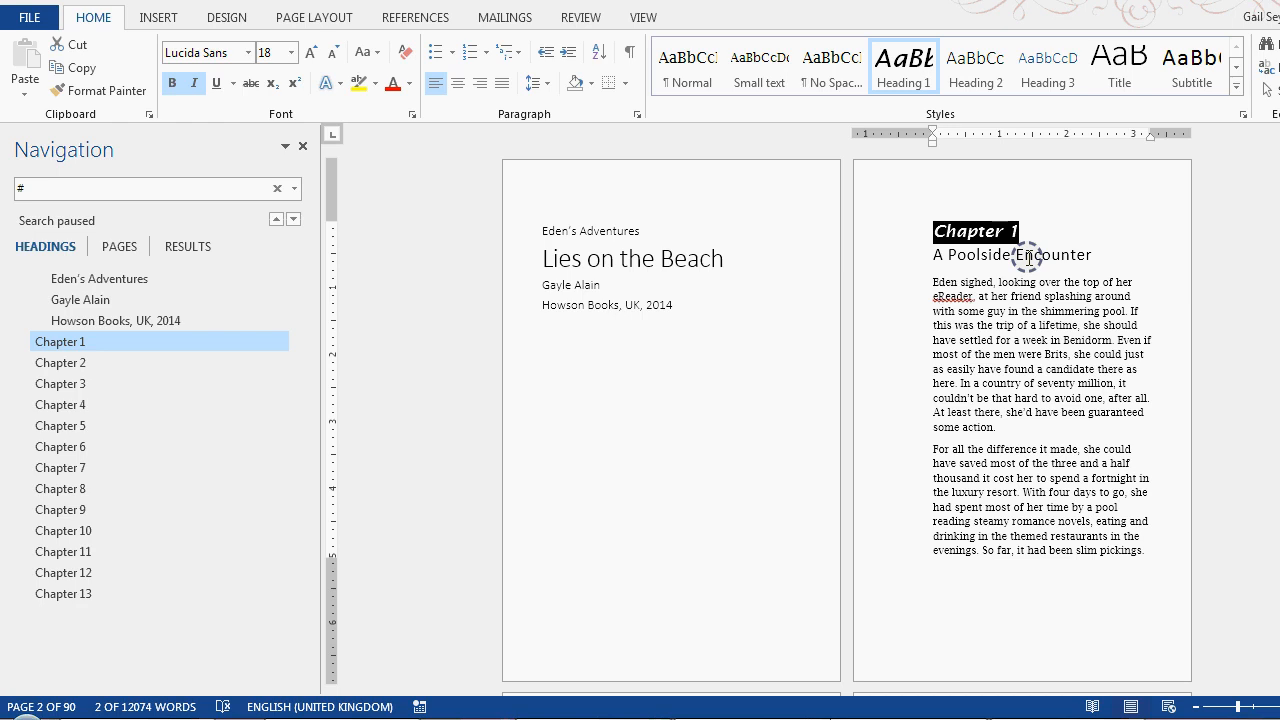
right_click(905, 75)
click(970, 99)
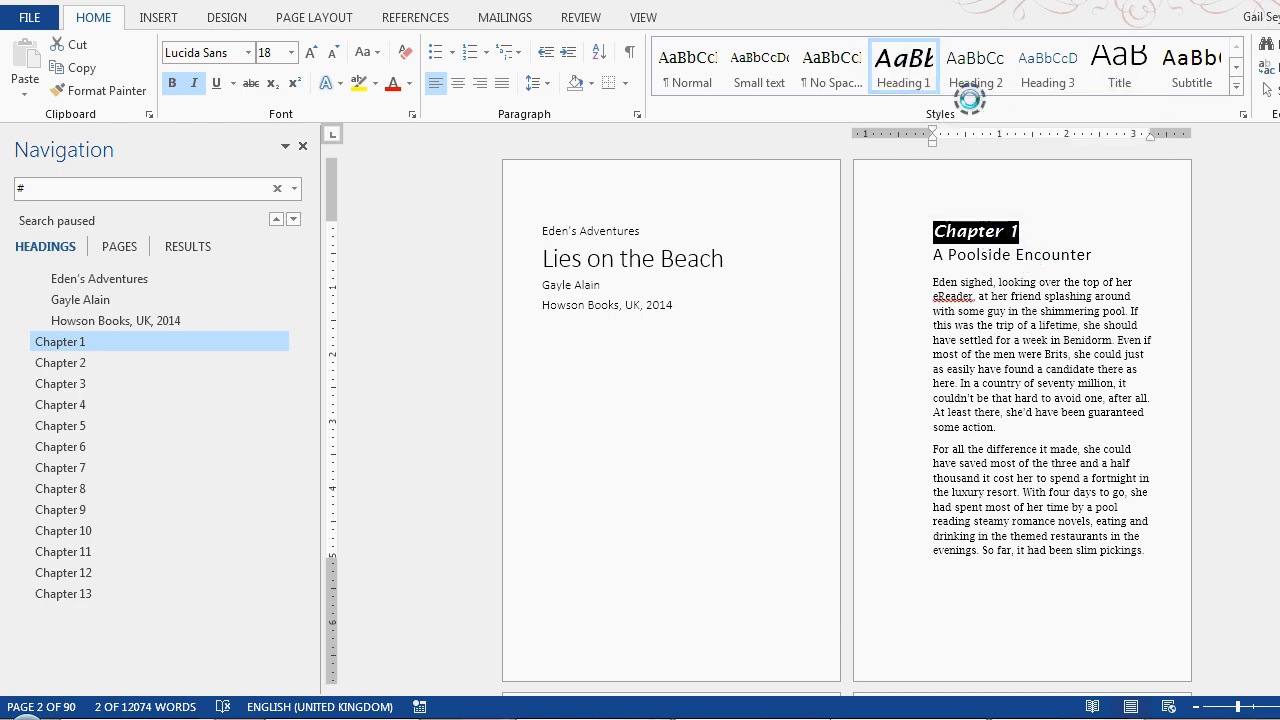
click(807, 320)
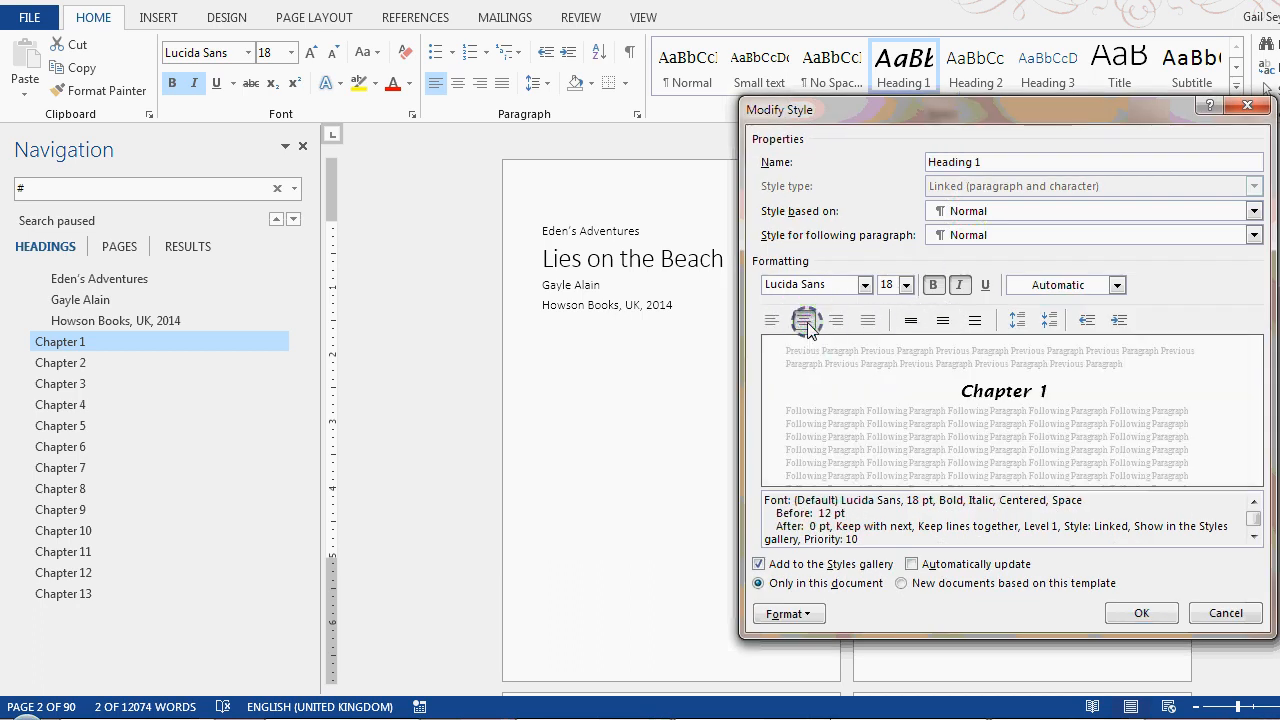
click(1141, 613)
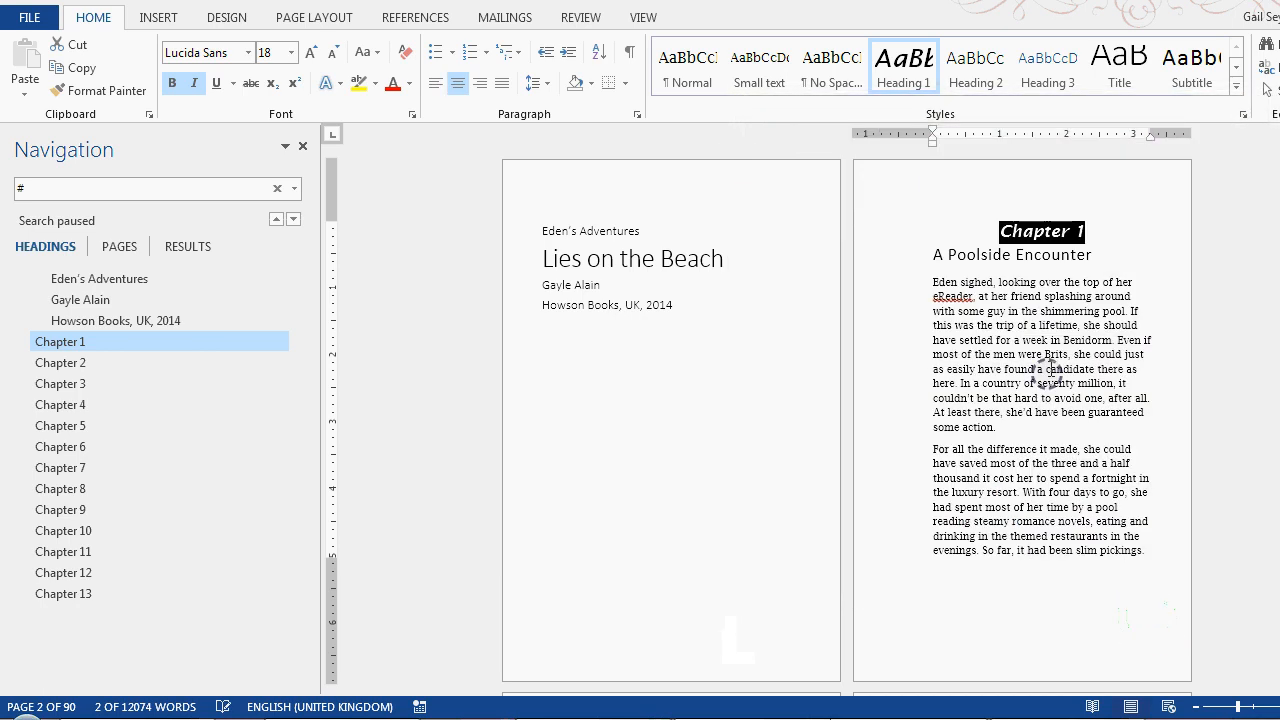
Apply the Heading 2 style to the "A Poolside Encounter" line and examine that style's settings
click(1077, 256)
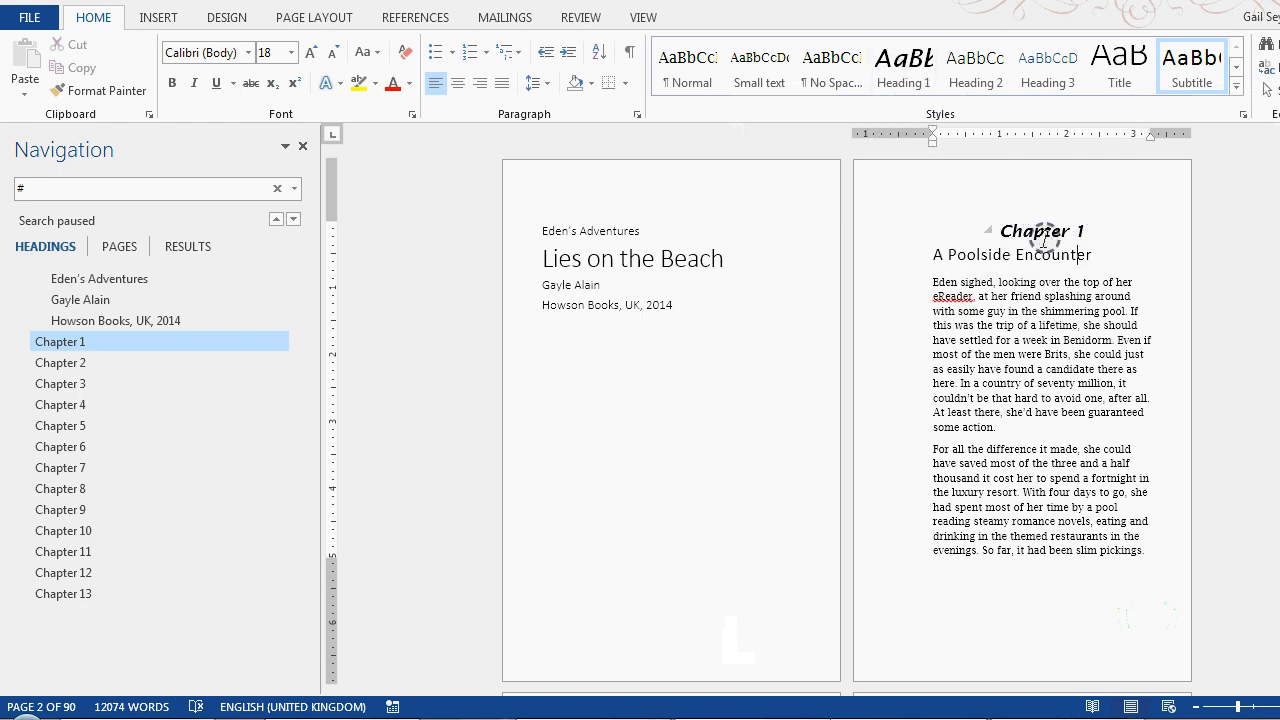
click(975, 68)
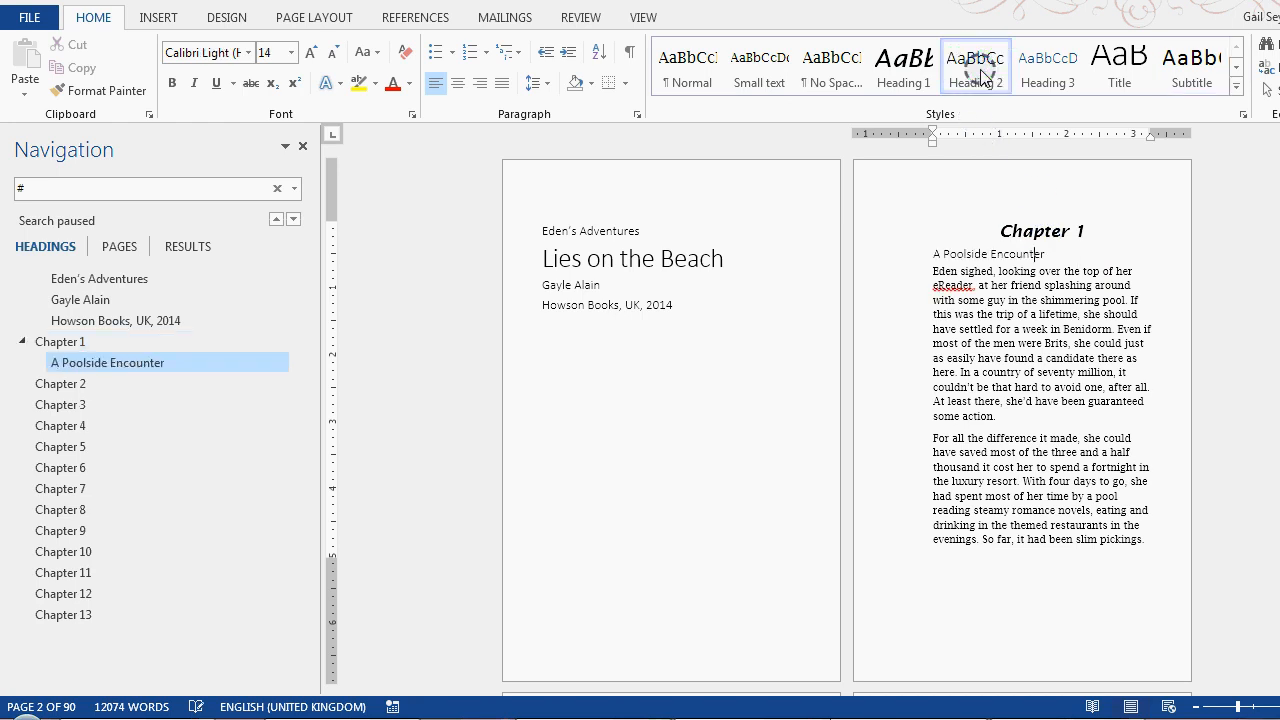
right_click(975, 78)
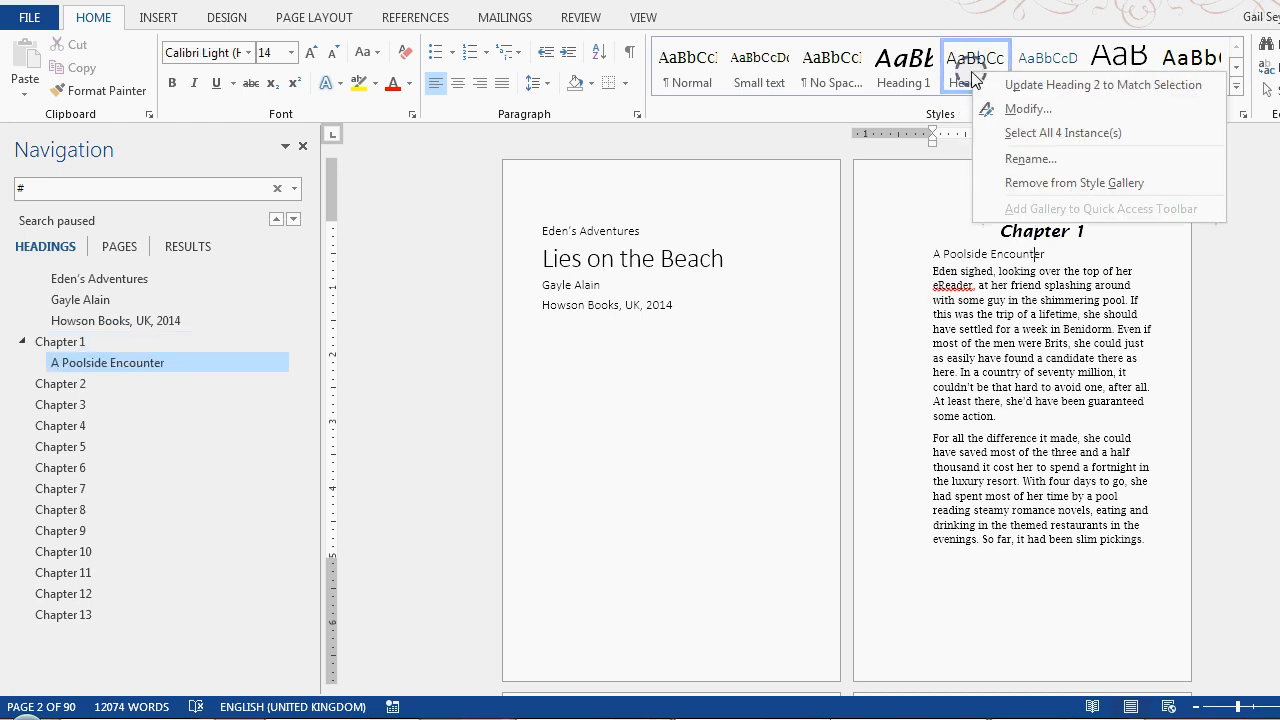
click(1025, 108)
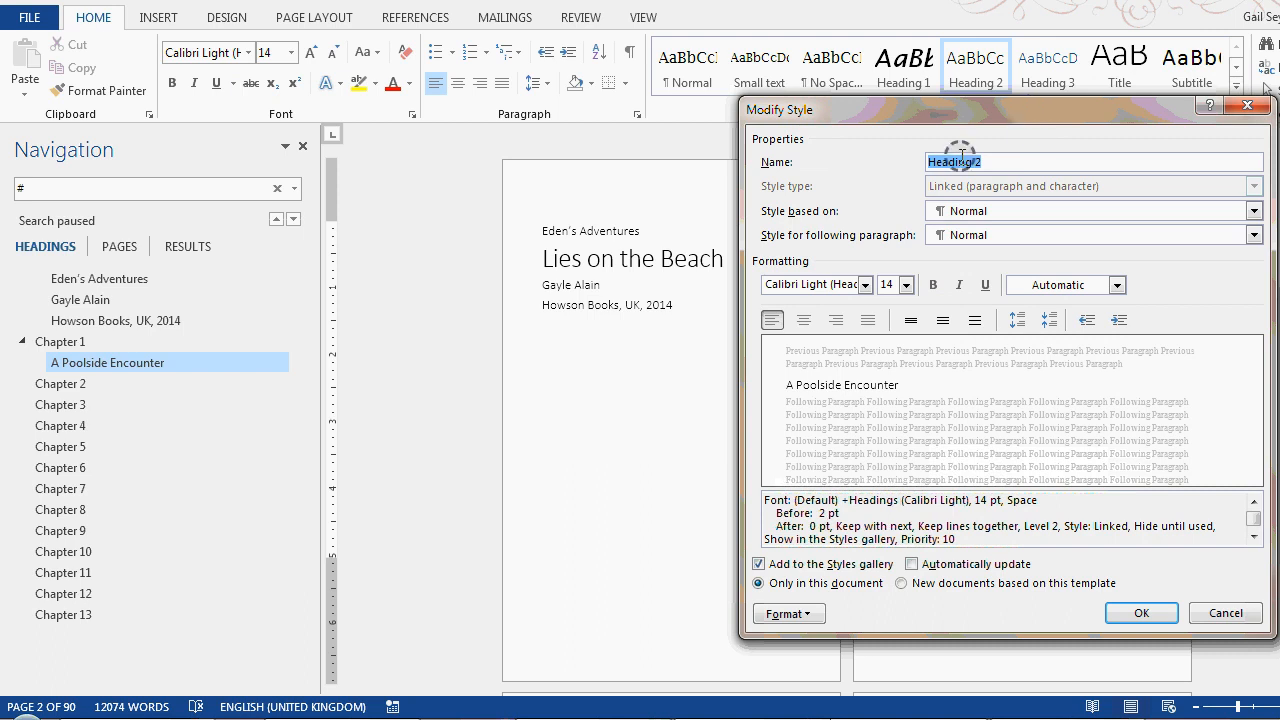
click(1235, 611)
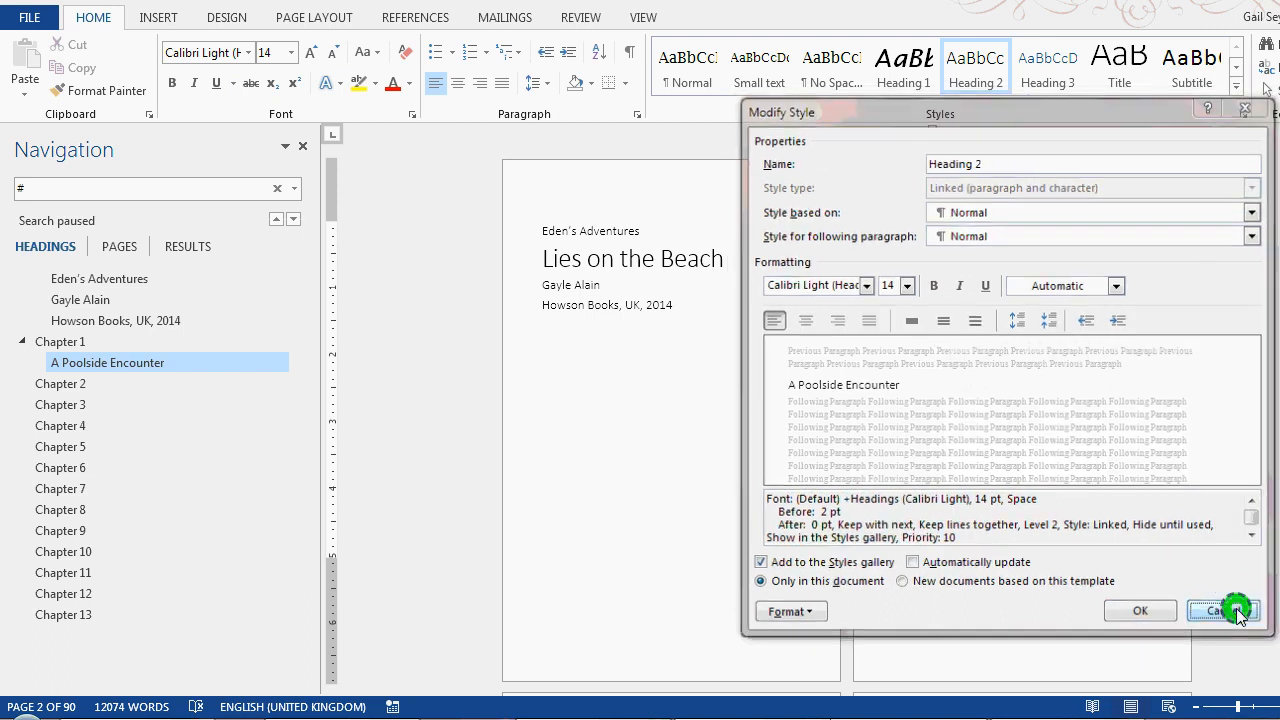
Modify the Heading 2 style used for "Eden's Adventures" to Lucida Sans, bold italic, 18 pt
click(585, 224)
right_click(972, 60)
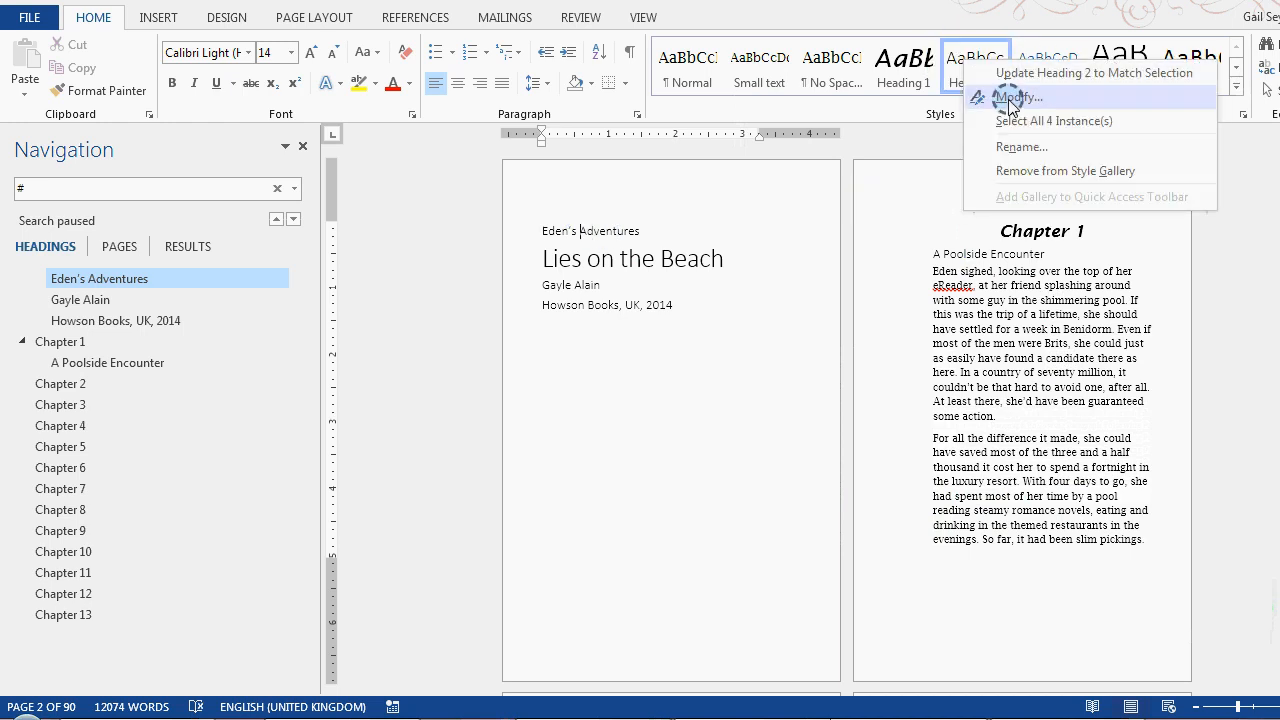
click(1005, 97)
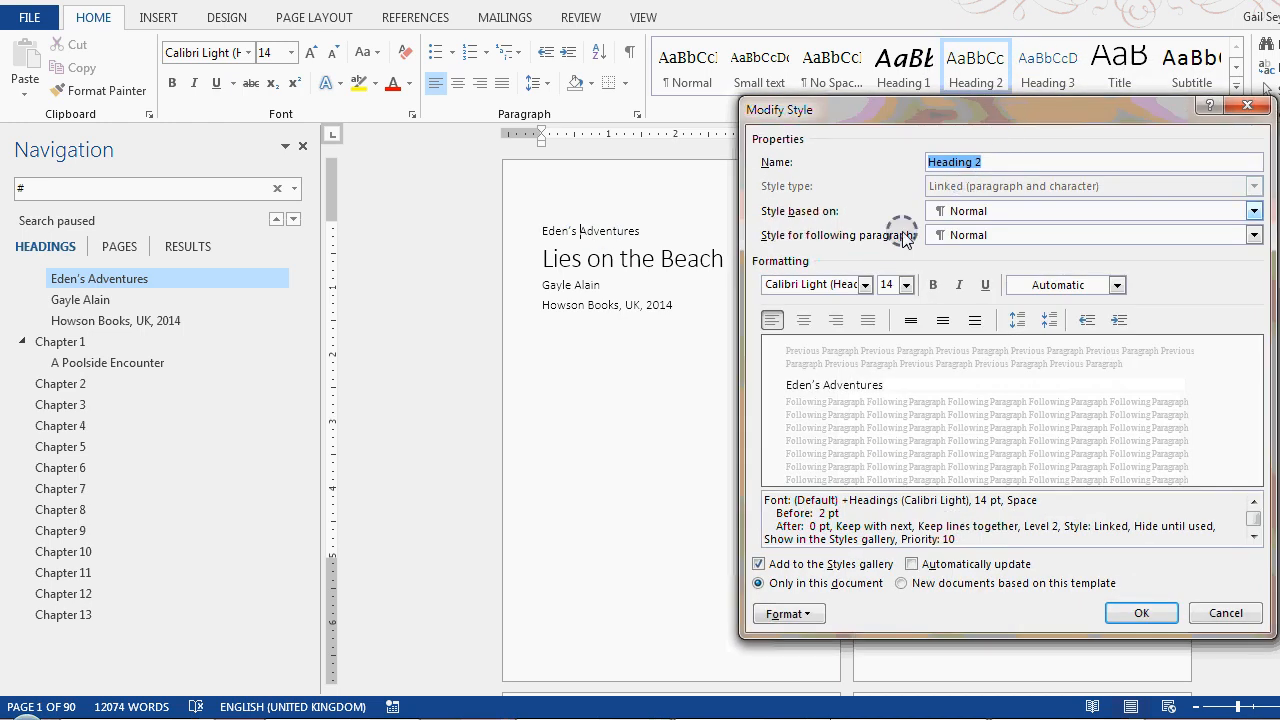
click(866, 285)
click(845, 352)
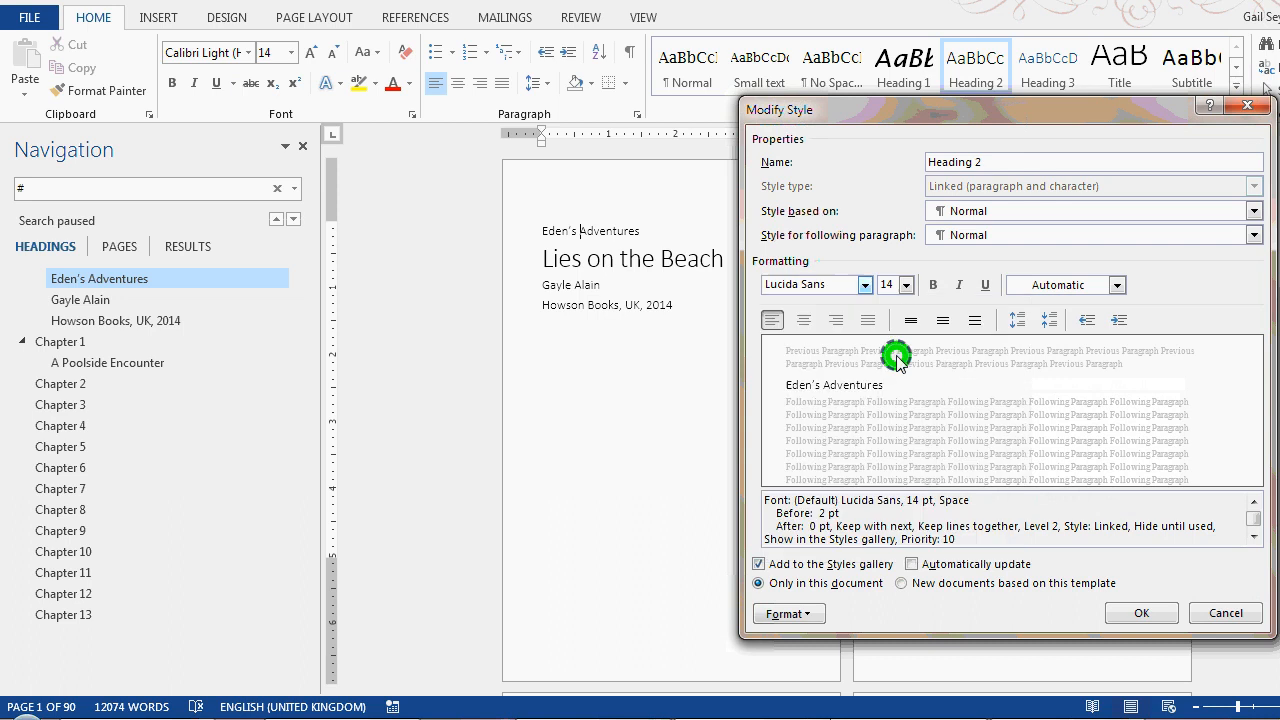
click(933, 286)
click(959, 285)
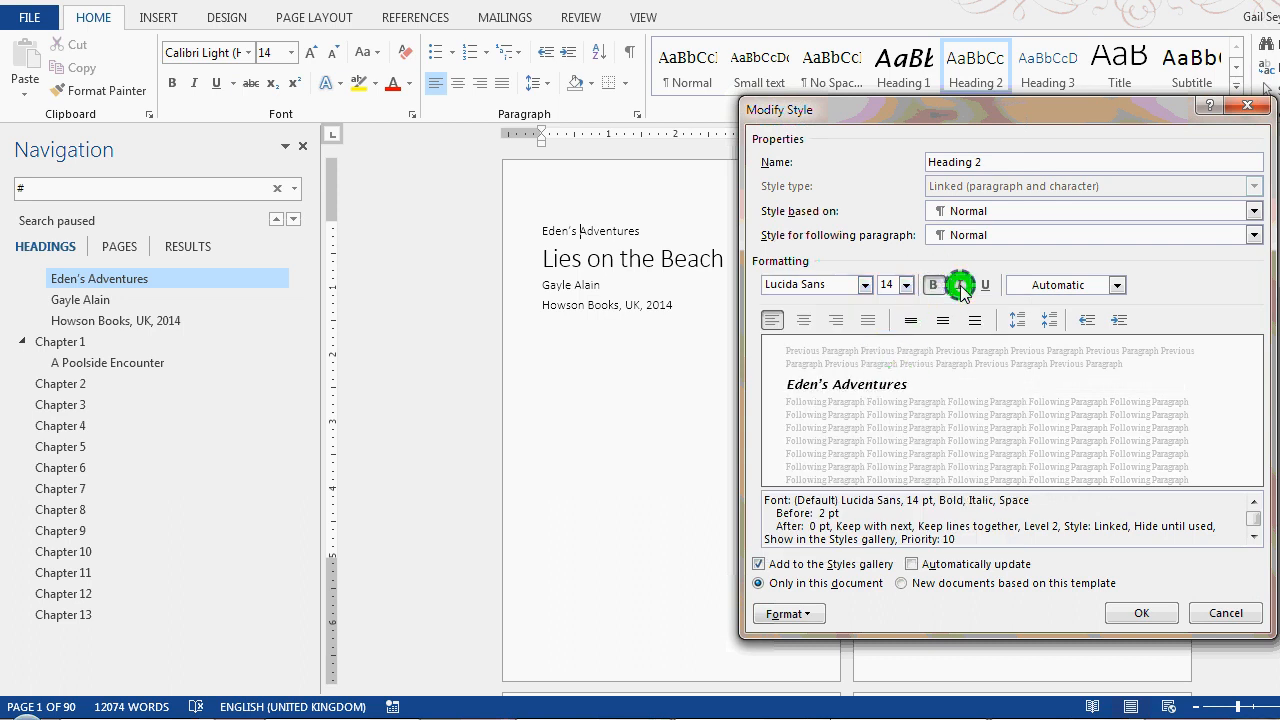
click(906, 286)
click(884, 391)
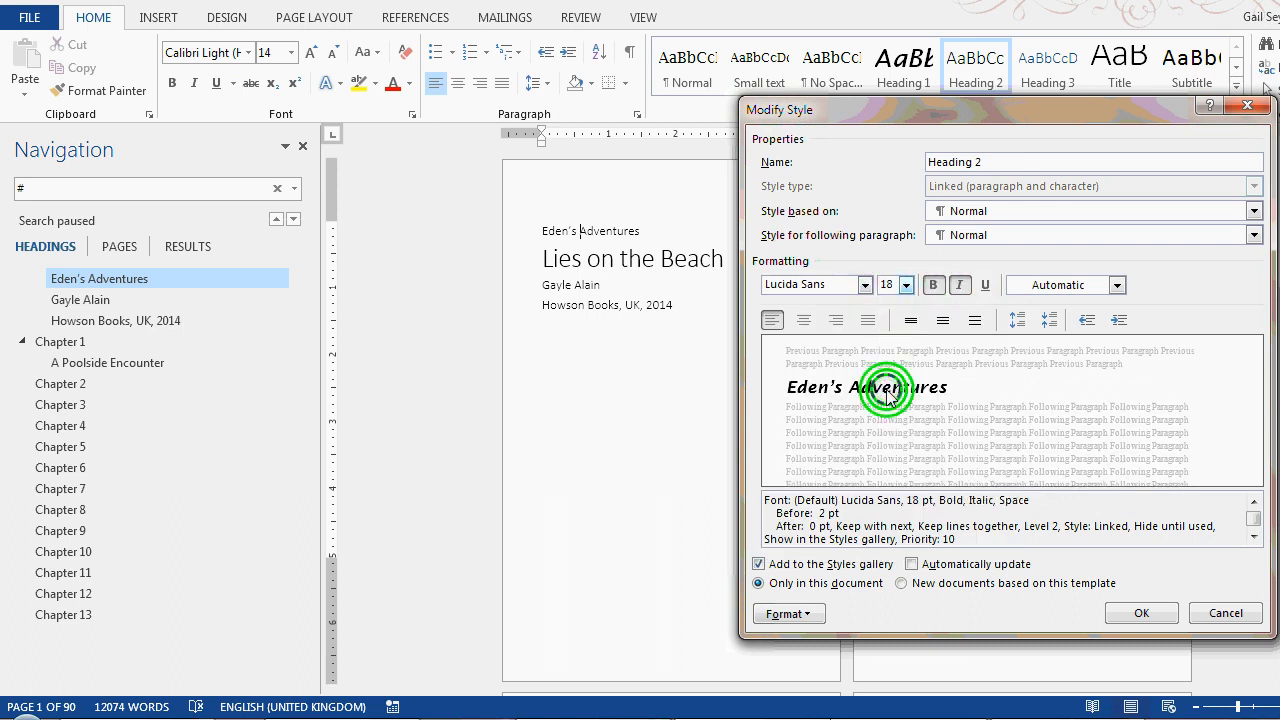
click(1140, 612)
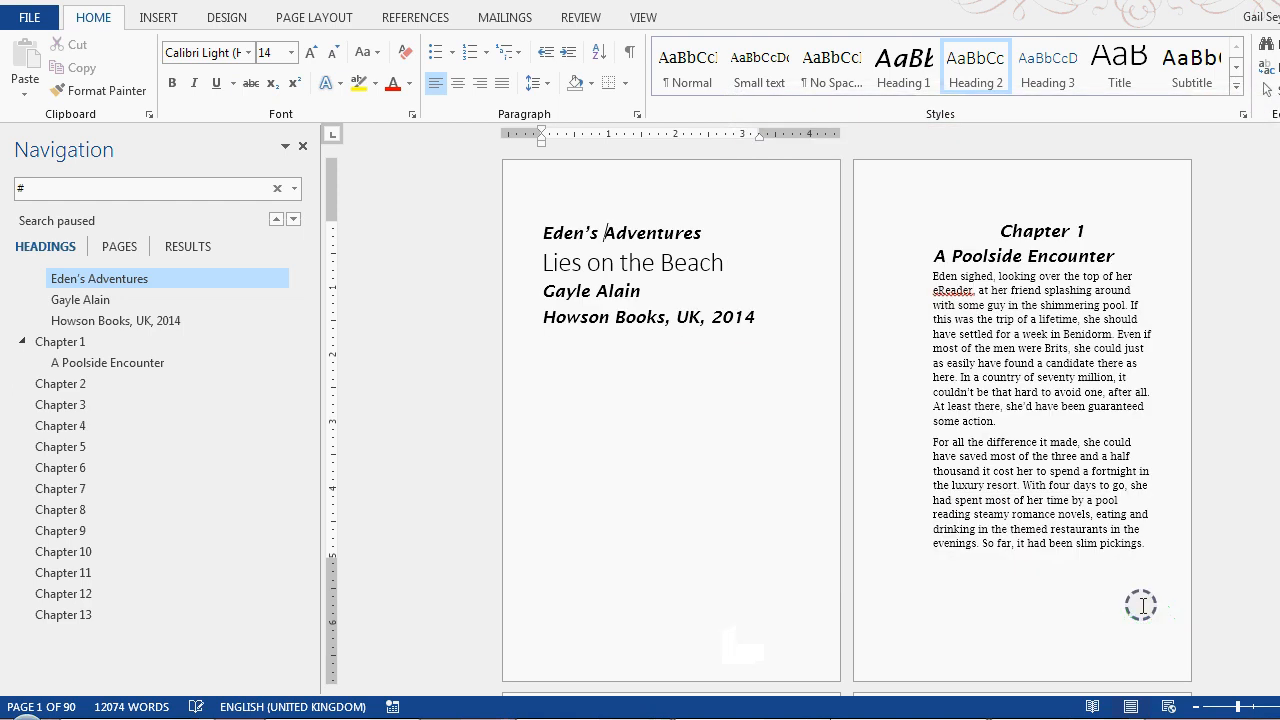
click(683, 232)
click(553, 240)
click(690, 234)
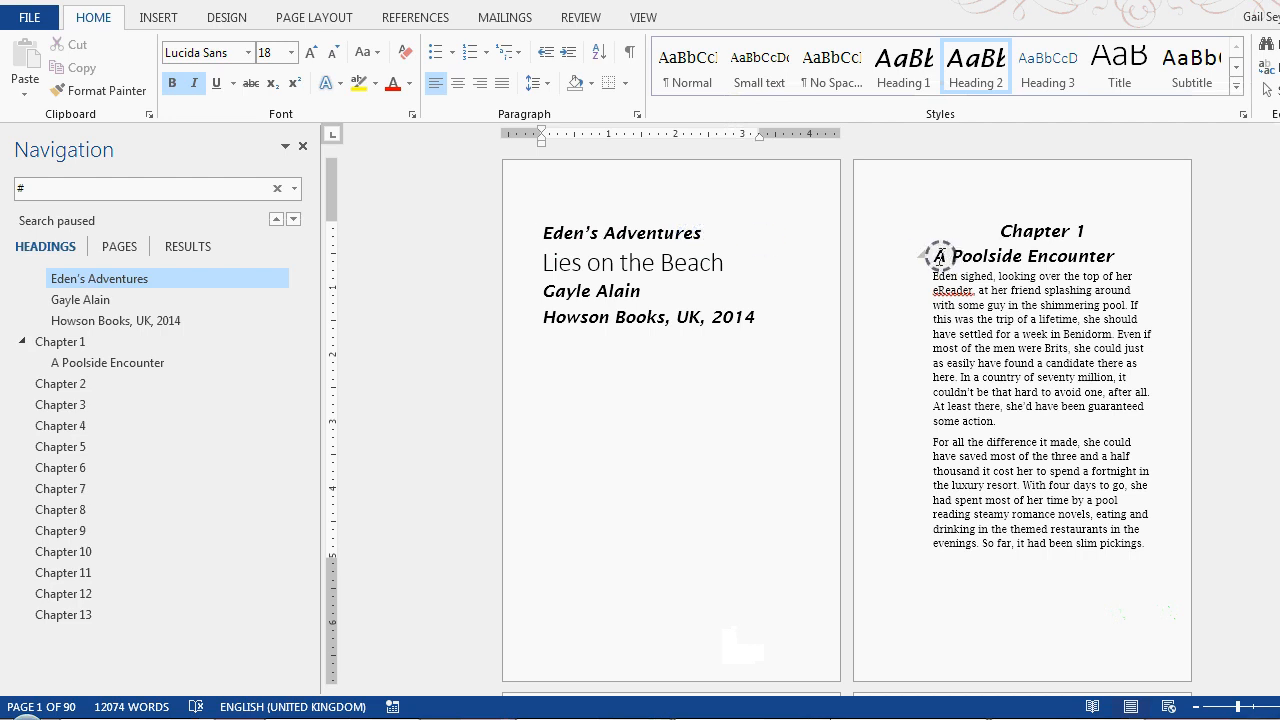
Reapply the Subtitle style to the "A Poolside Encounter" line below the Chapter 1 heading
click(1027, 257)
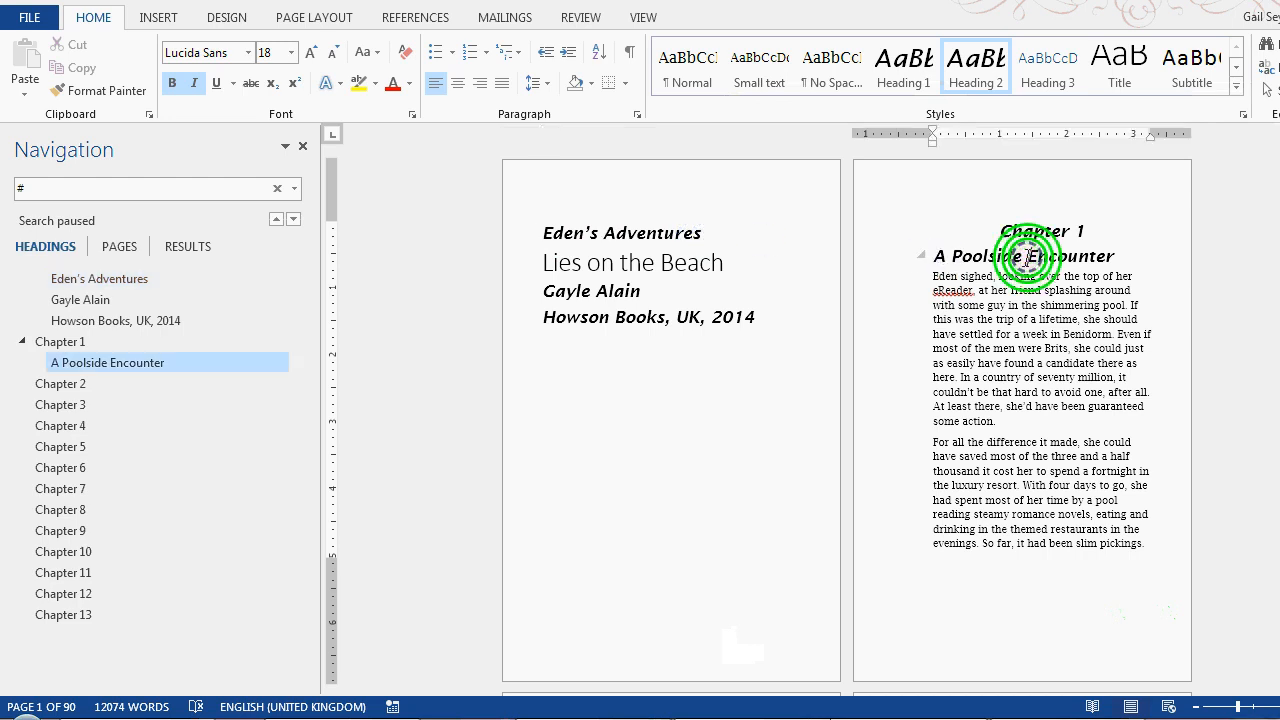
click(1192, 66)
click(1027, 232)
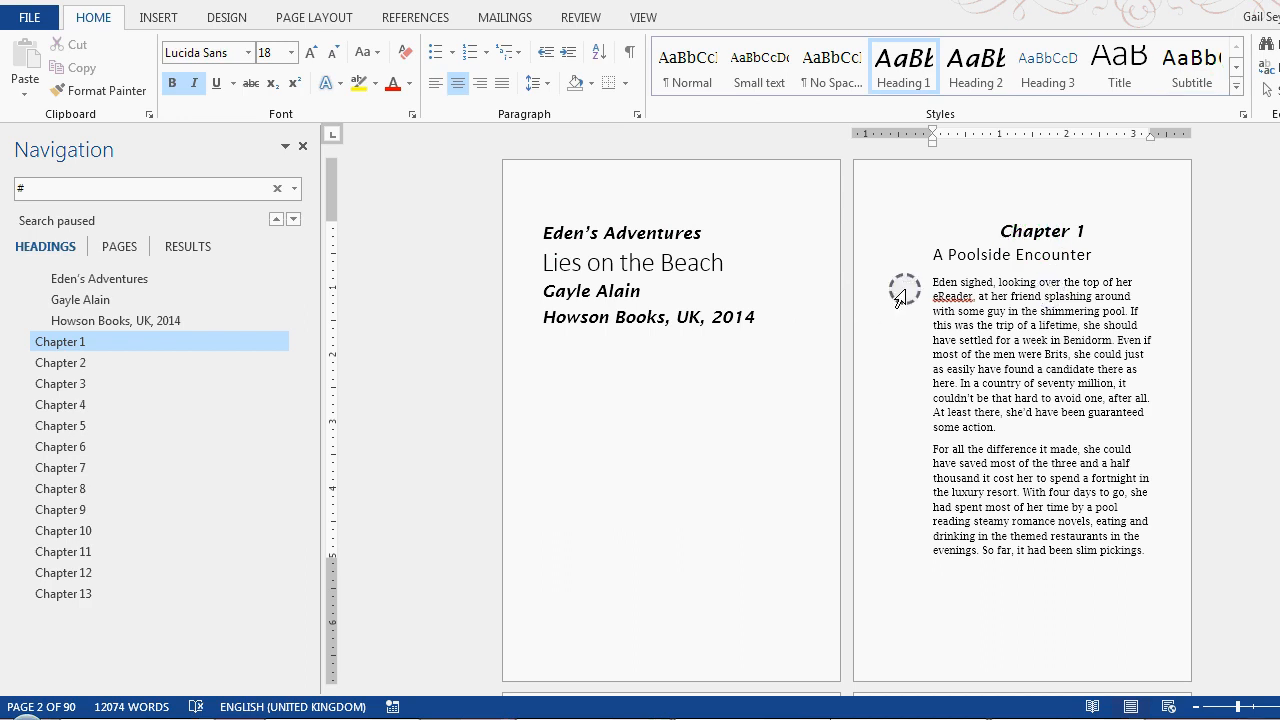
Preview the Heading 1 style on the first body paragraph of Chapter 1 without applying it
drag(928, 253, 1070, 258)
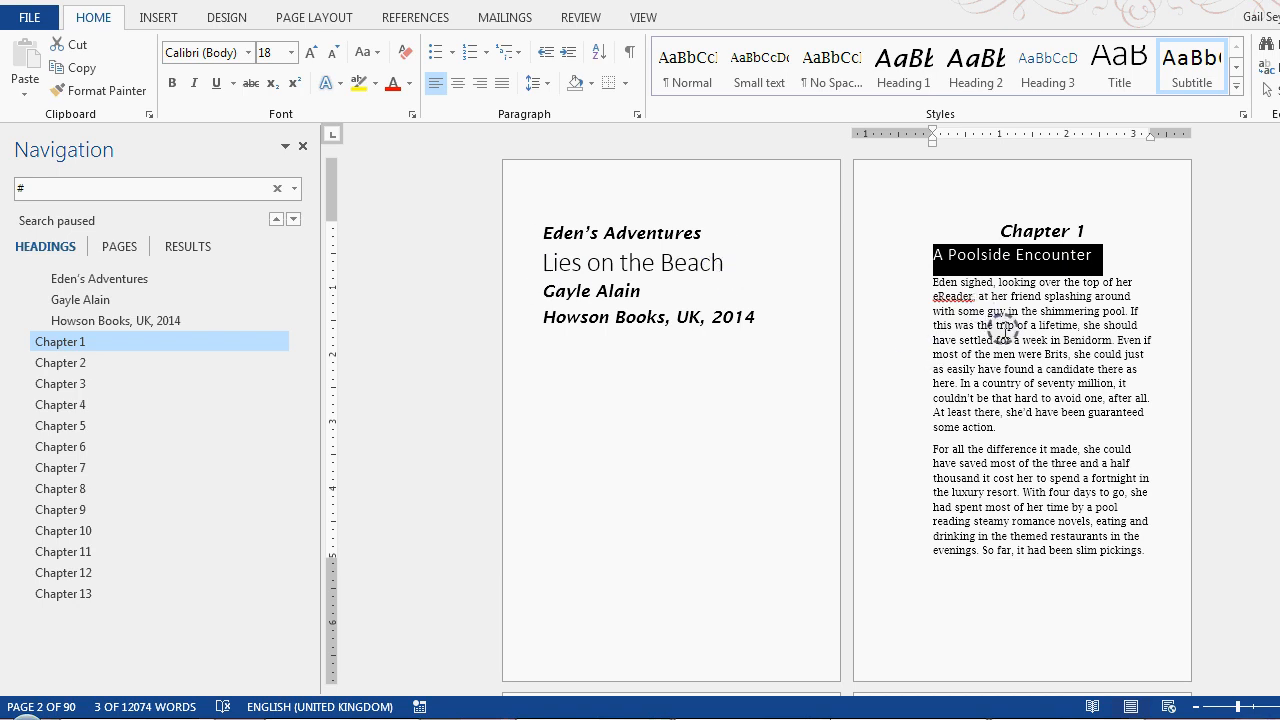
click(1004, 330)
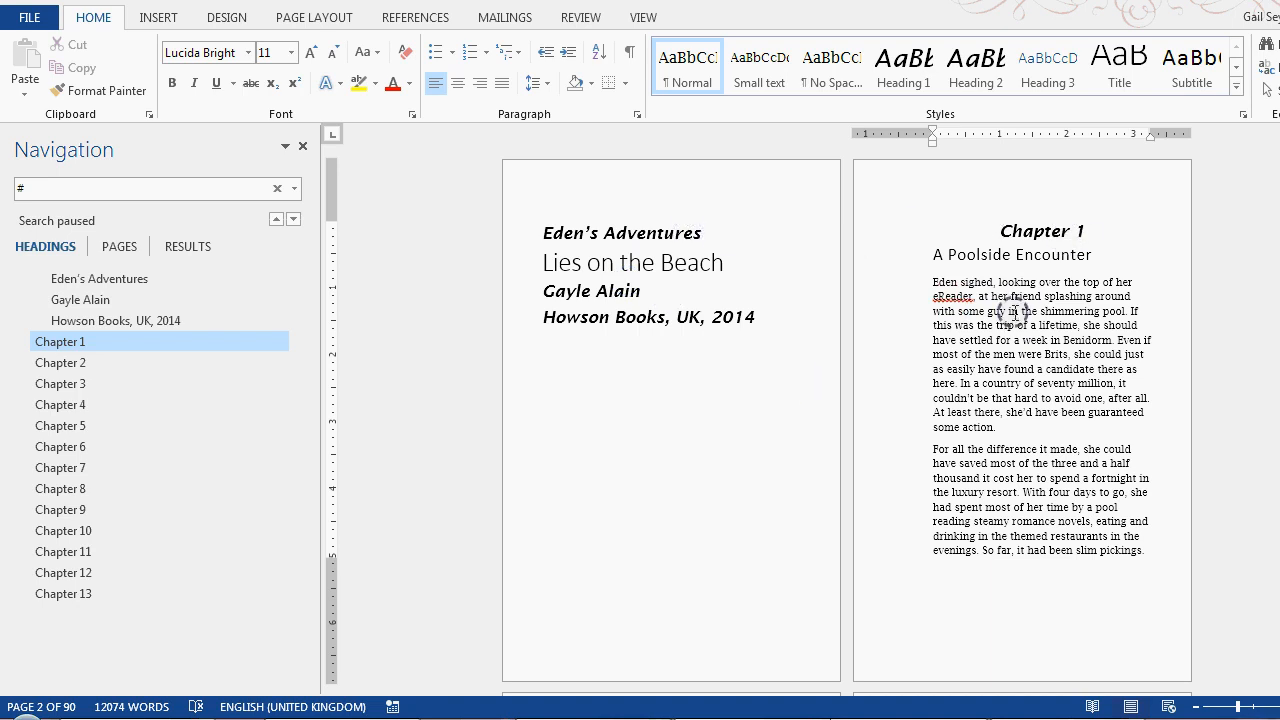
click(897, 72)
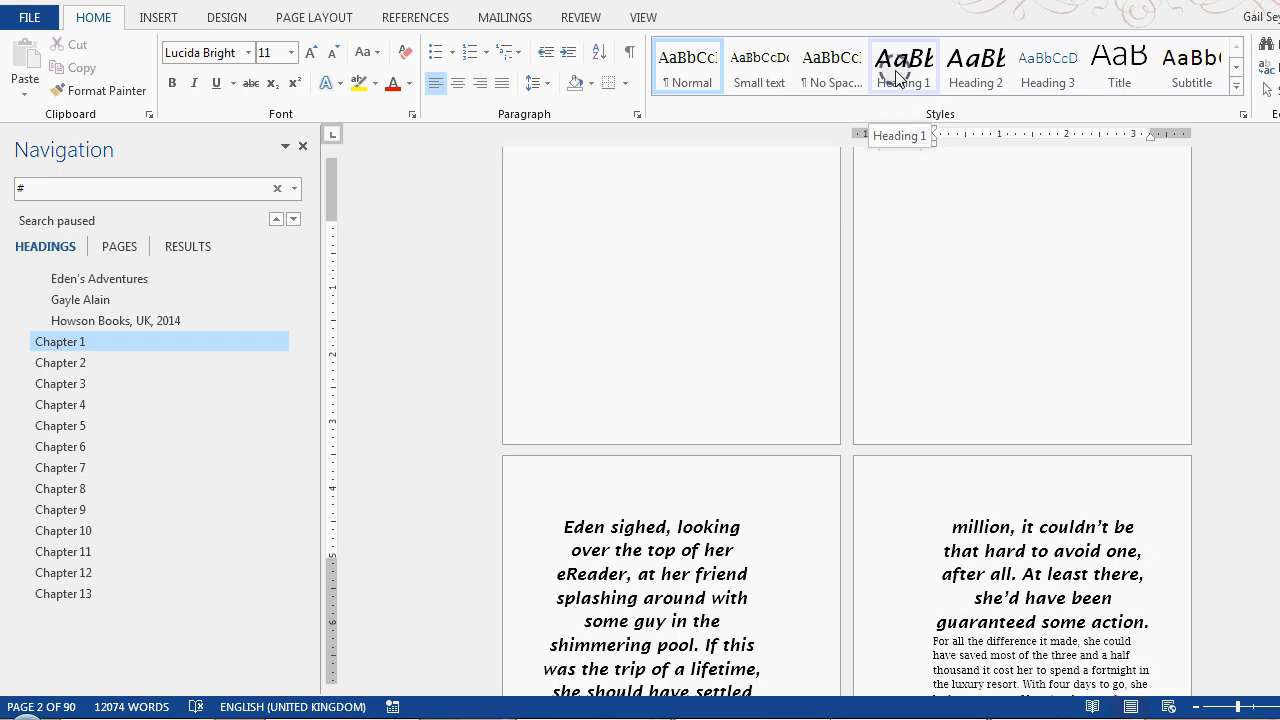
click(889, 254)
click(1045, 325)
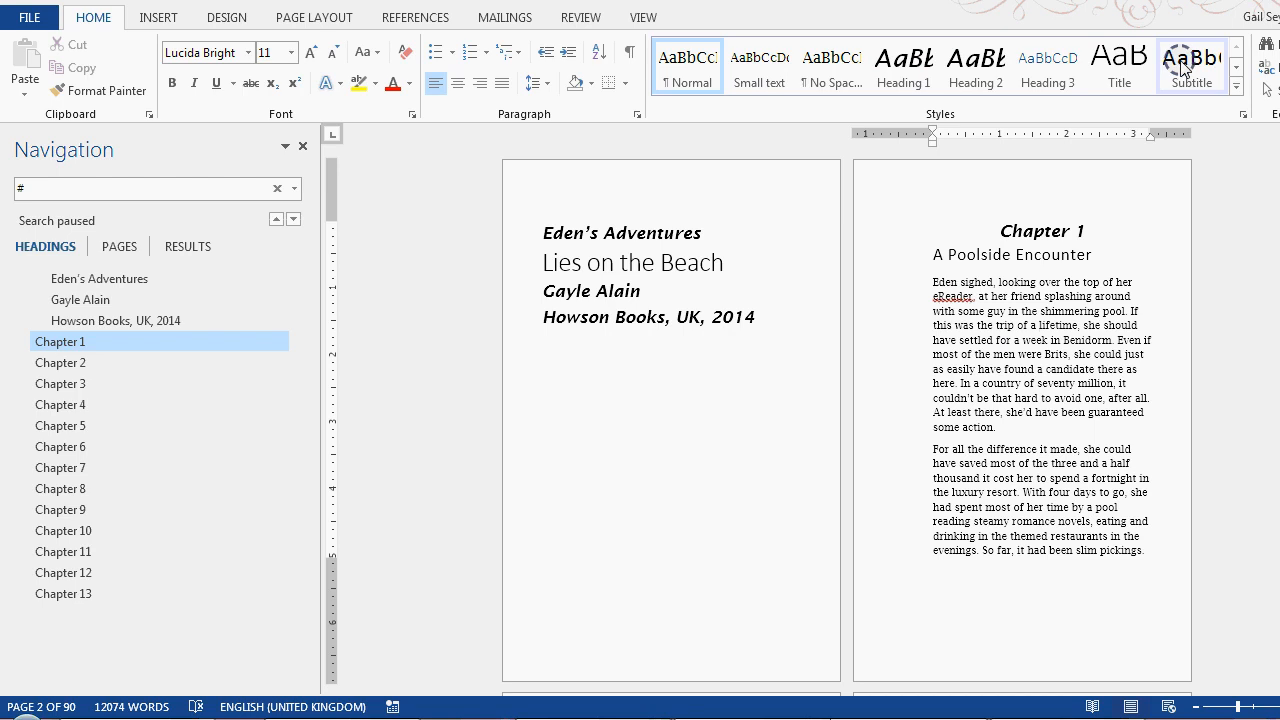